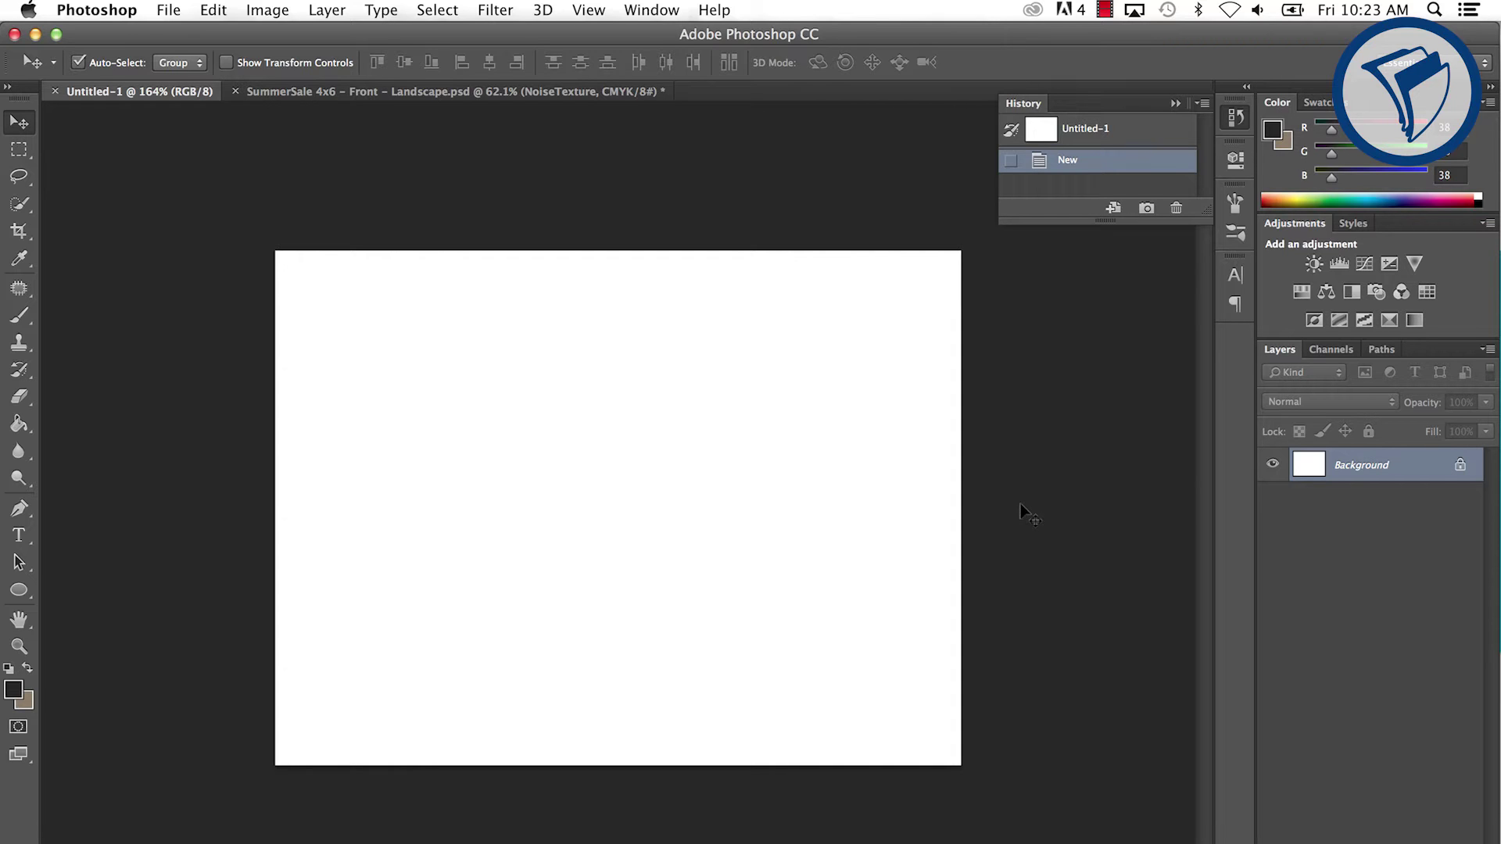
- Open the Window menu's list of panels on the new blank document
{"action": "left_click", "coordinate": [662, 17]}
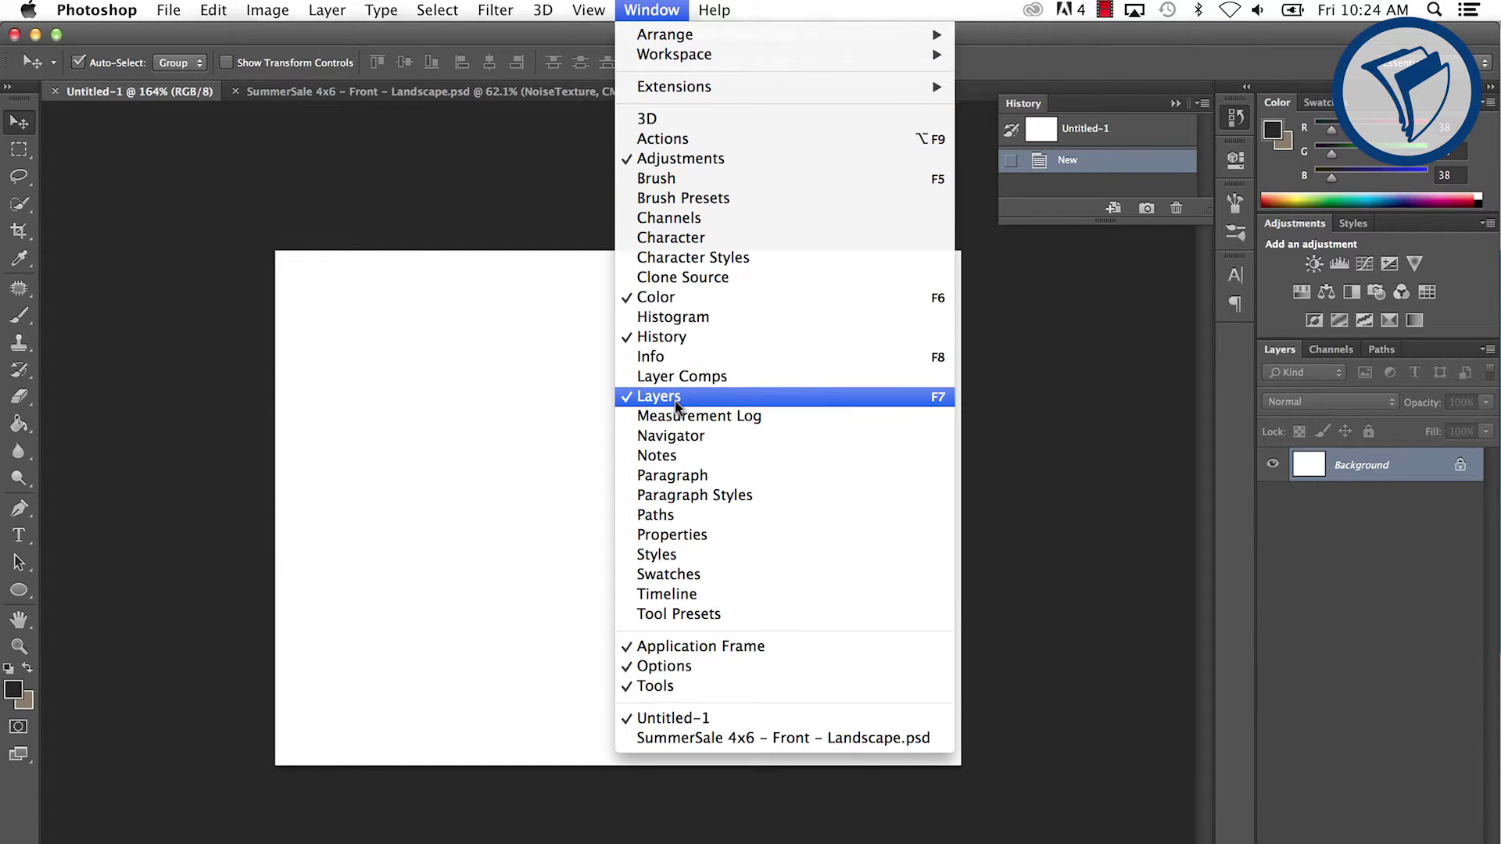
- Close the panel list and unlock the Background into a regular Layer 0
{"action": "left_click", "coordinate": [1062, 430]}
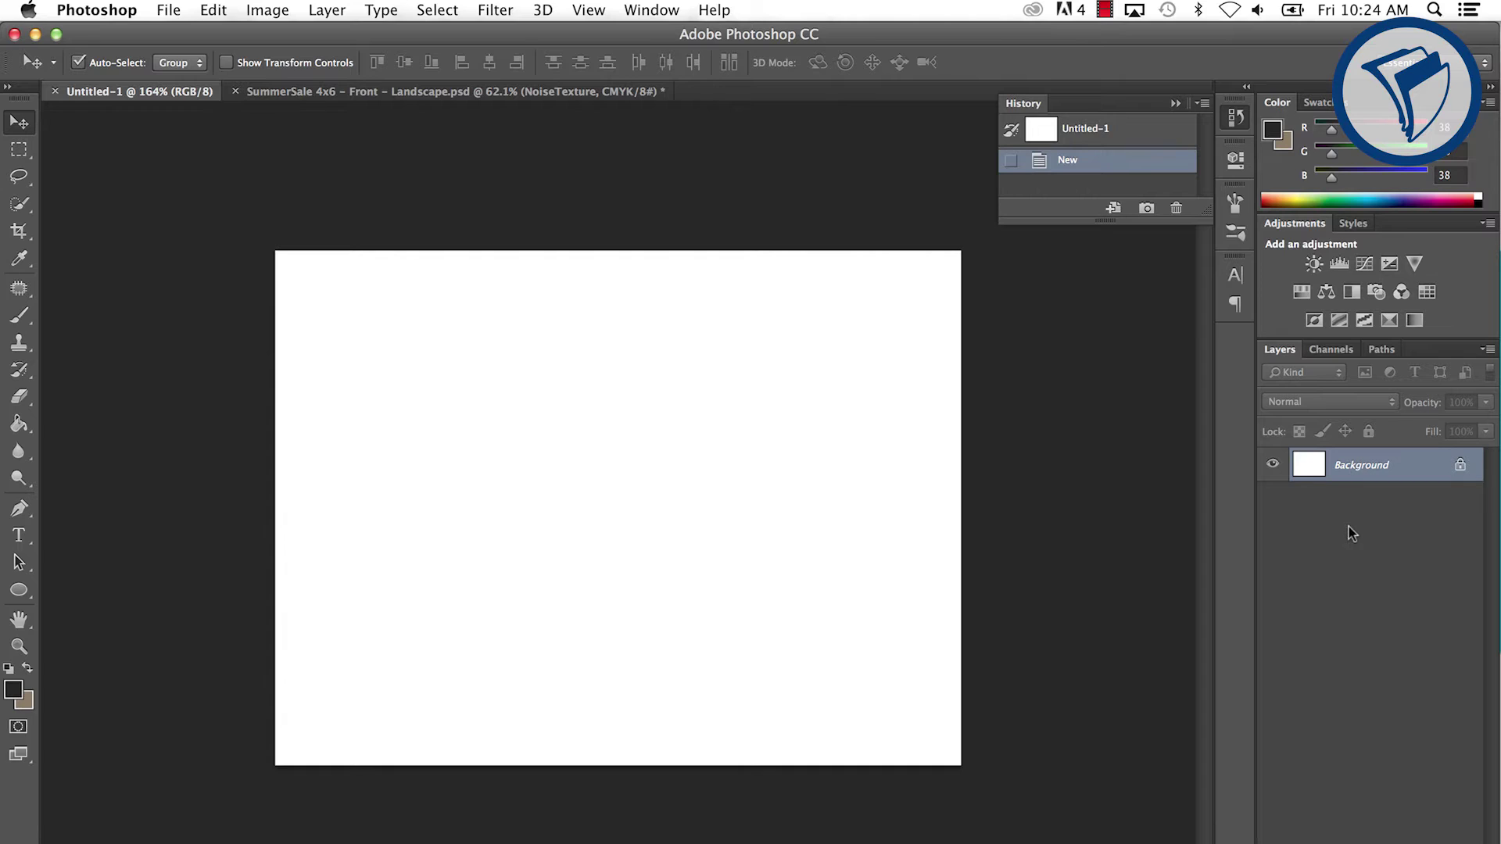
{"action": "left_click", "coordinate": [1459, 468]}
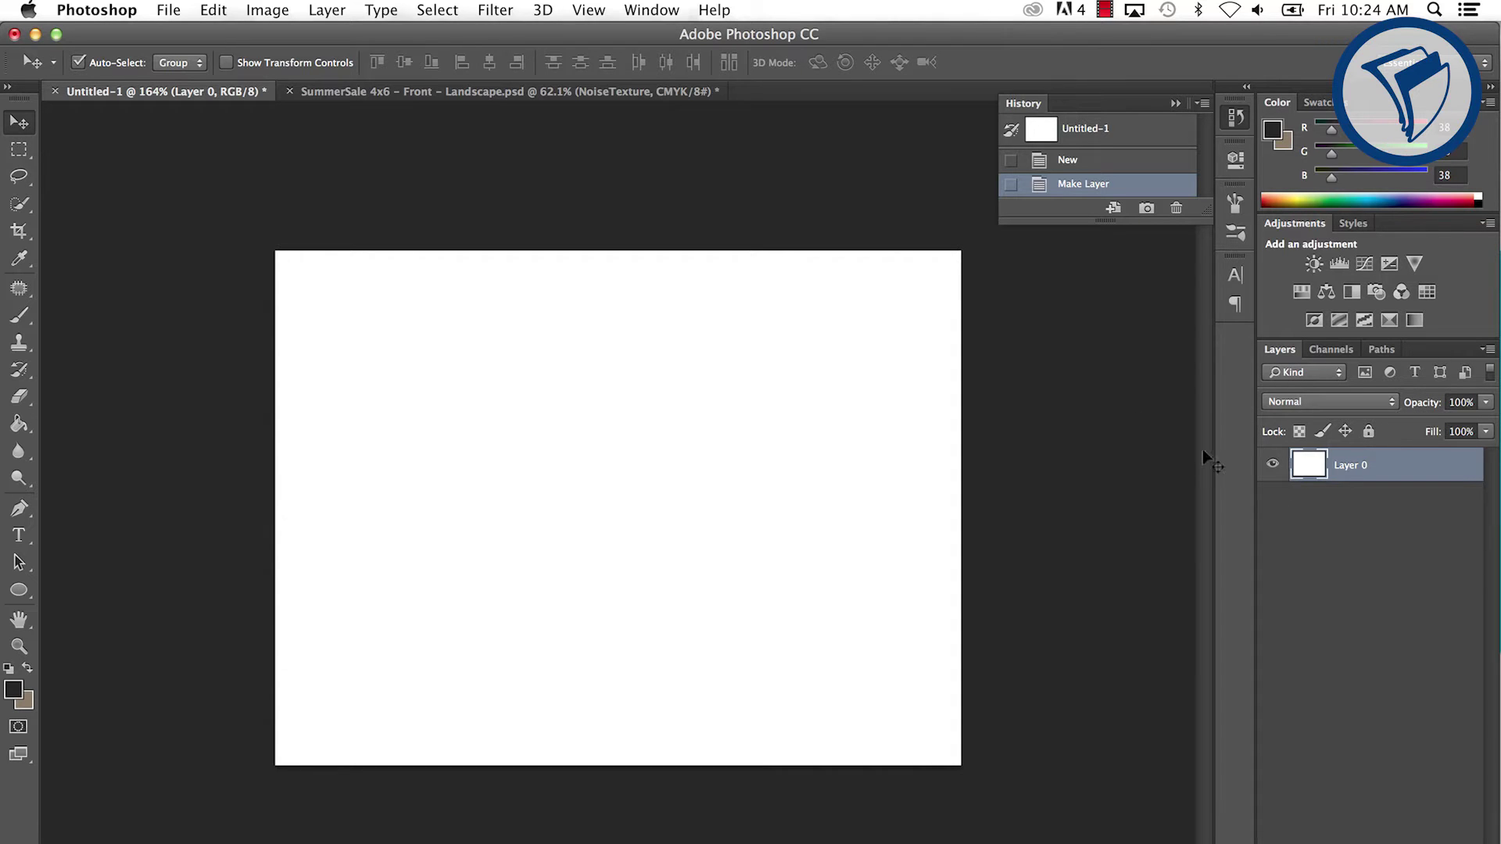
- Switch to the HOT PIZZA document and nudge the pizza layer slightly right beneath the flames
{"action": "left_click", "coordinate": [624, 90]}
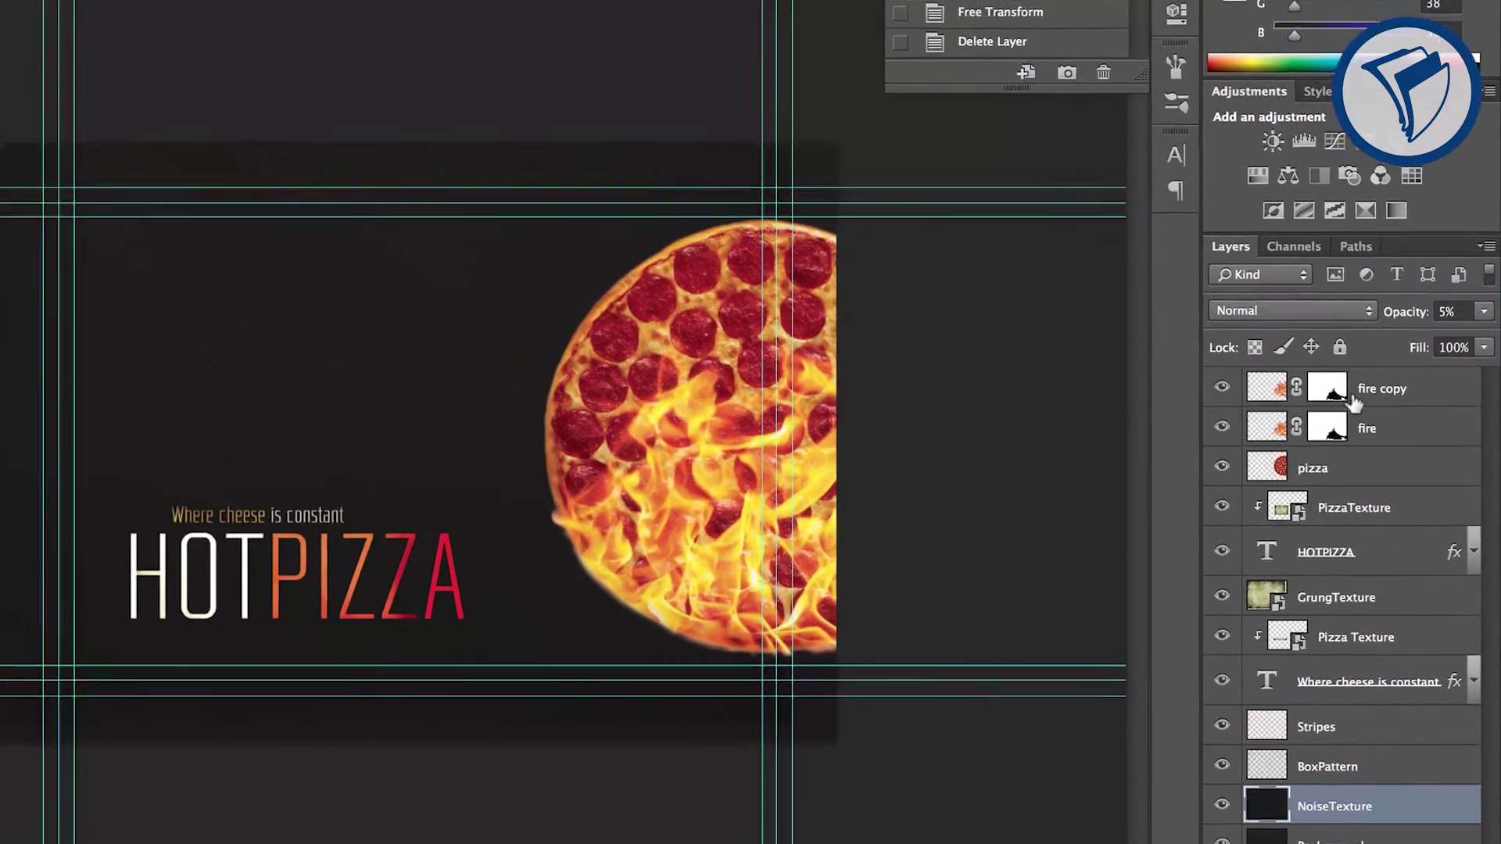
{"action": "left_click", "coordinate": [1403, 466]}
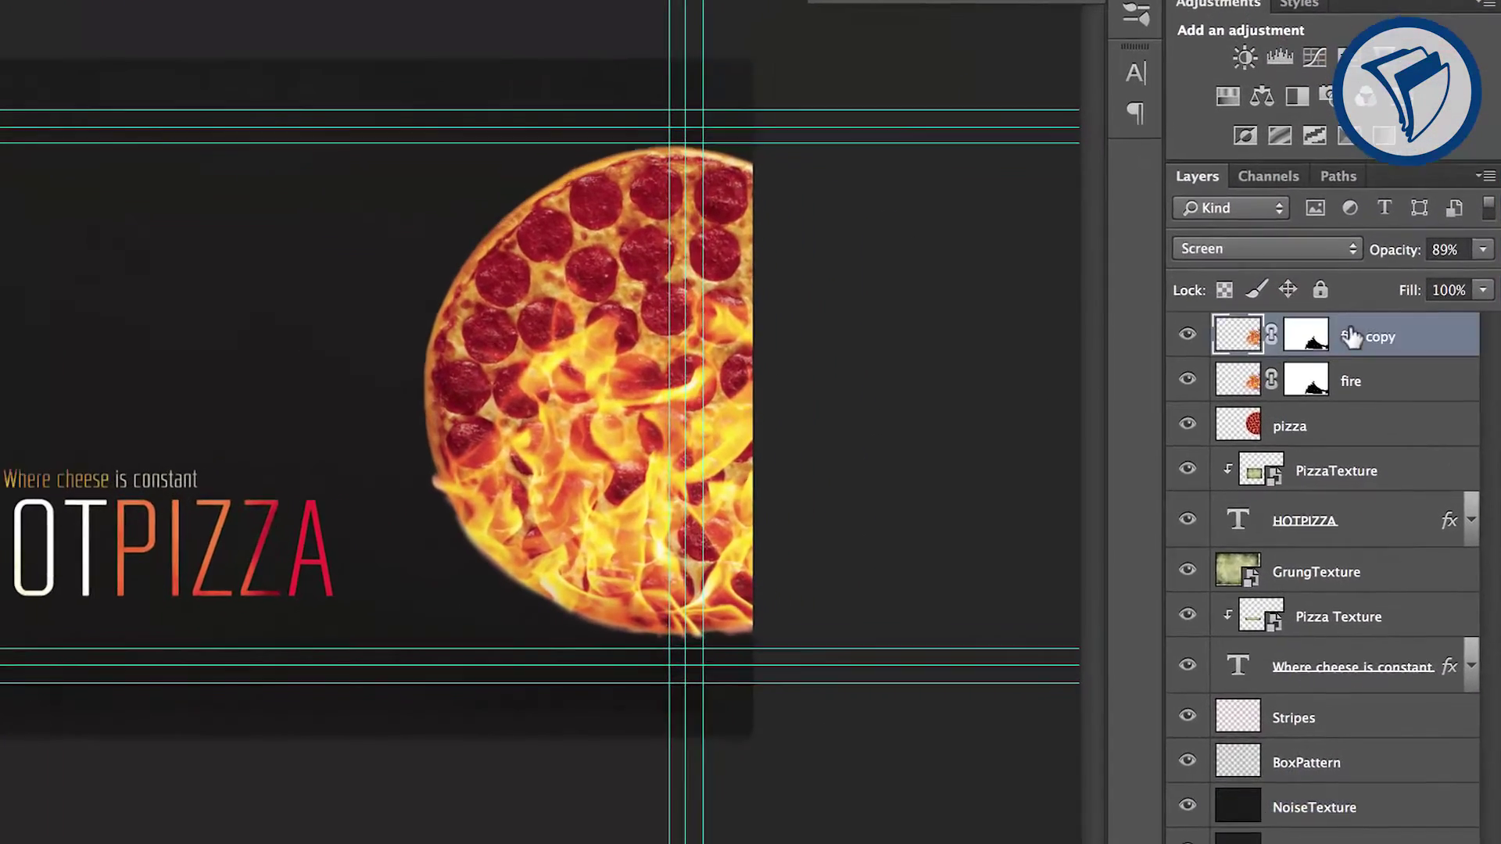
{"action": "left_click", "coordinate": [1348, 351]}
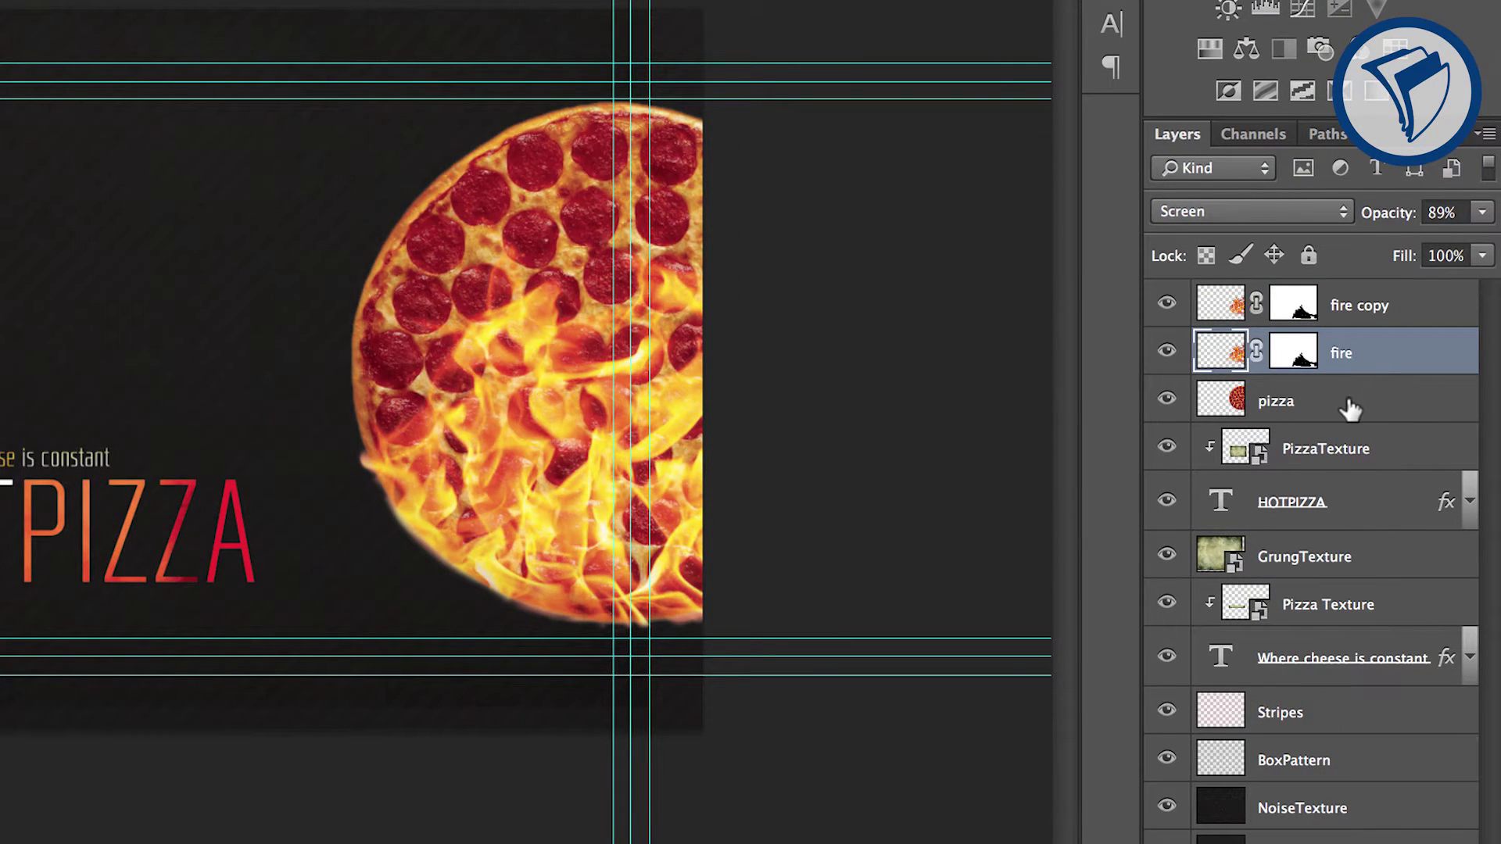
{"action": "left_click", "coordinate": [1346, 405]}
{"action": "mouse_move", "coordinate": [436, 262]}
{"action": "left_mouse_down"}
{"action": "mouse_move", "coordinate": [352, 265]}
{"action": "mouse_move", "coordinate": [438, 264]}
{"action": "left_mouse_up"}
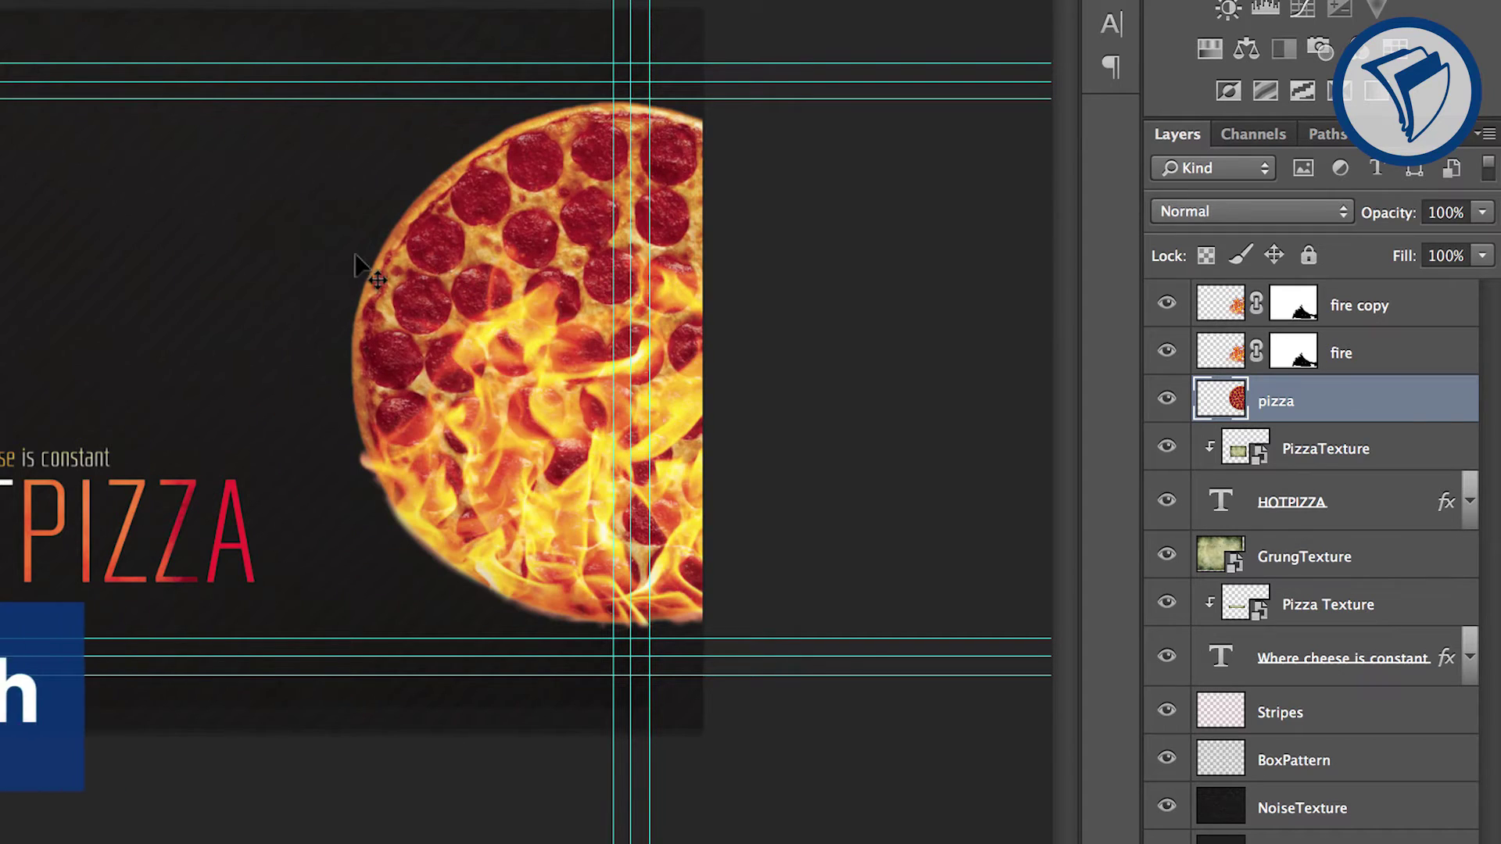
{"action": "left_click", "coordinate": [1301, 456]}
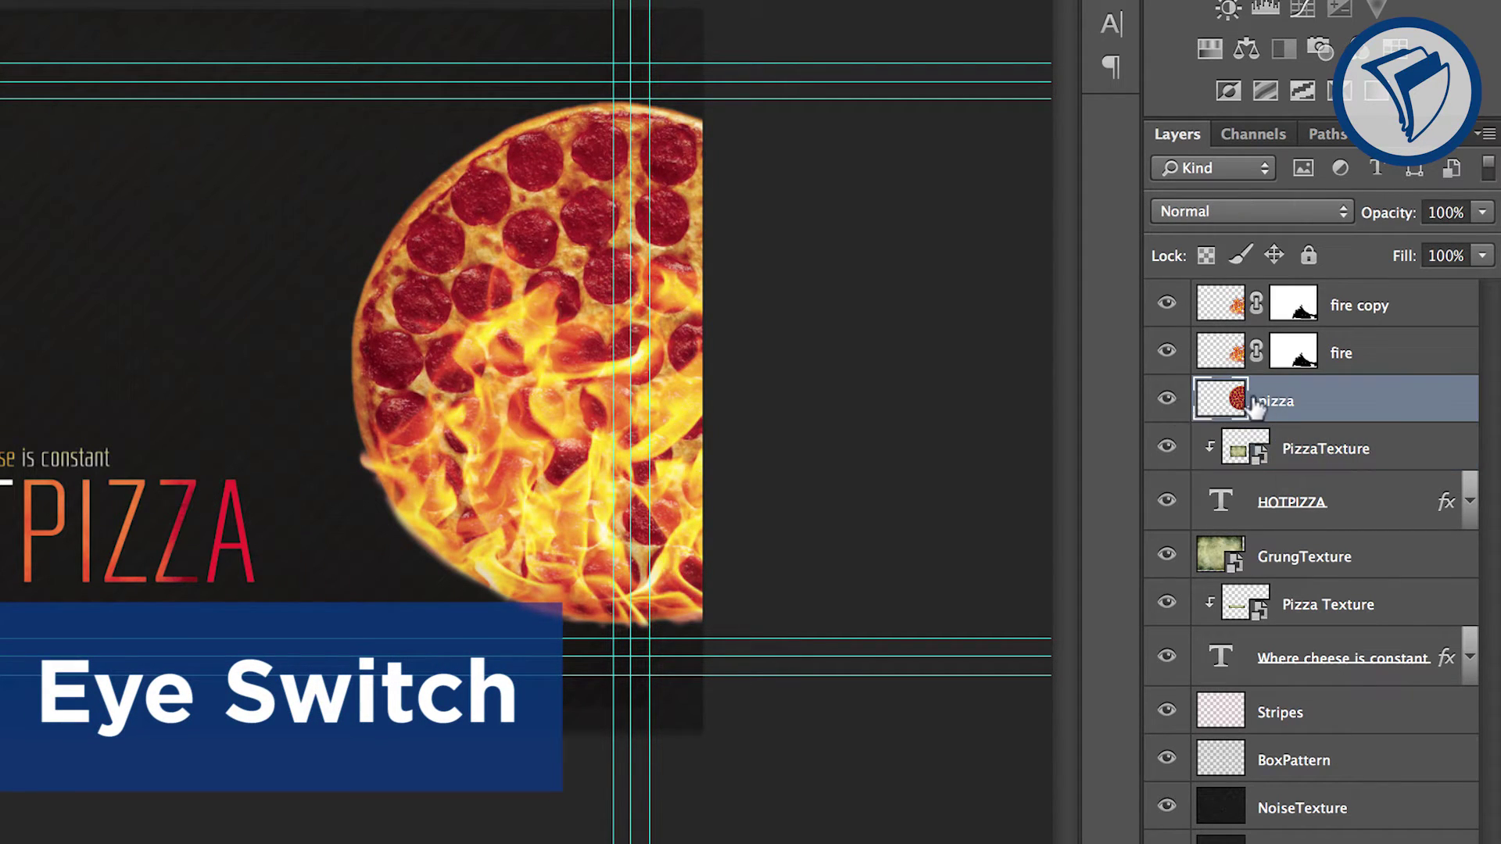
- Toggle the pizza layer's visibility off and on, leaving it visible
{"action": "key", "text": "alt+bracketright"}
{"action": "left_click", "coordinate": [1166, 400]}
{"action": "left_click", "coordinate": [1166, 400]}
{"action": "left_click", "coordinate": [1166, 400]}
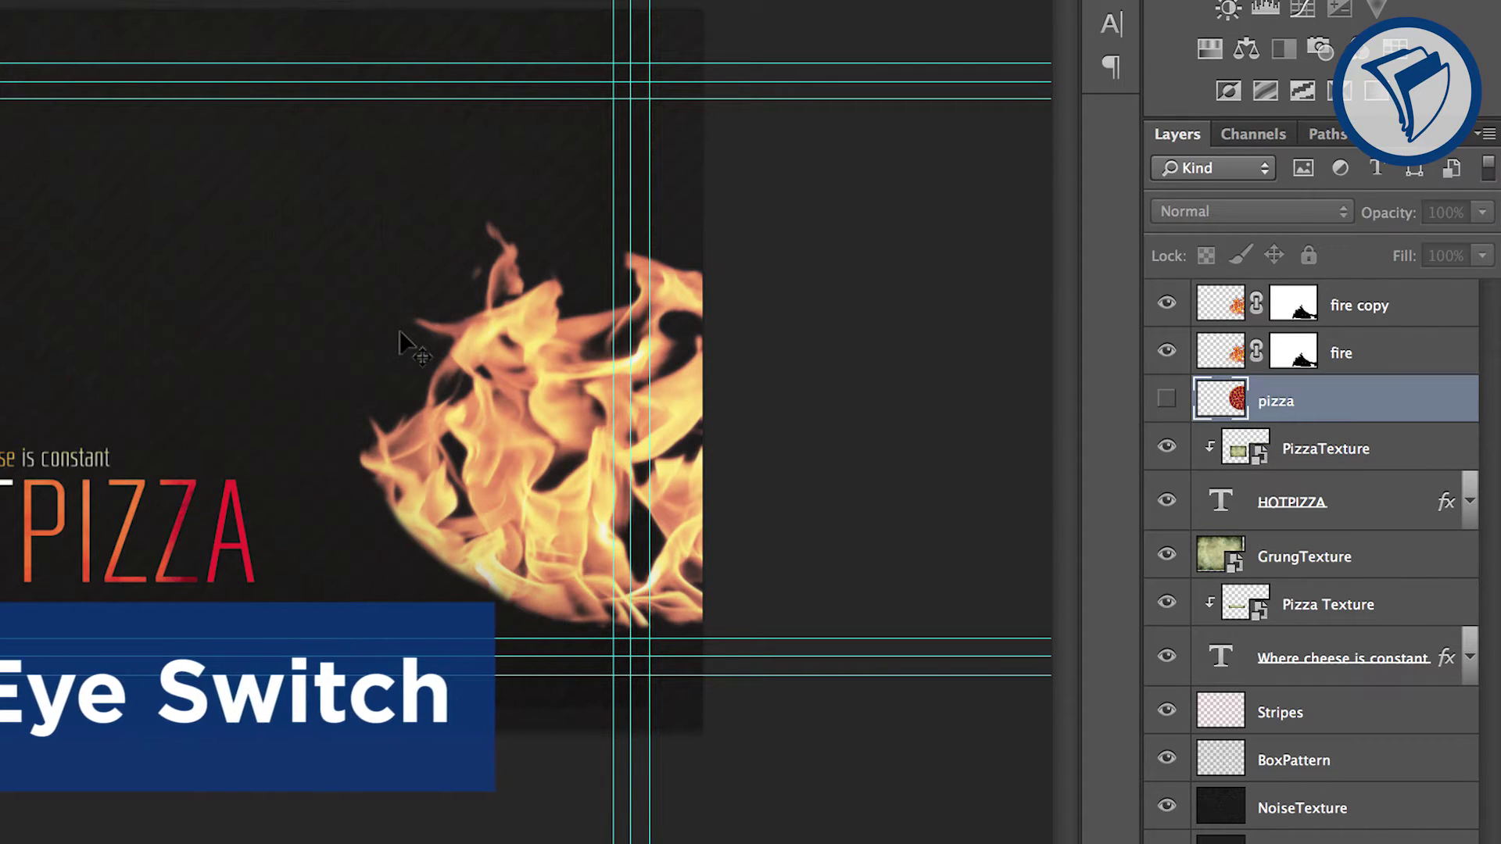
{"action": "left_click", "coordinate": [1166, 400]}
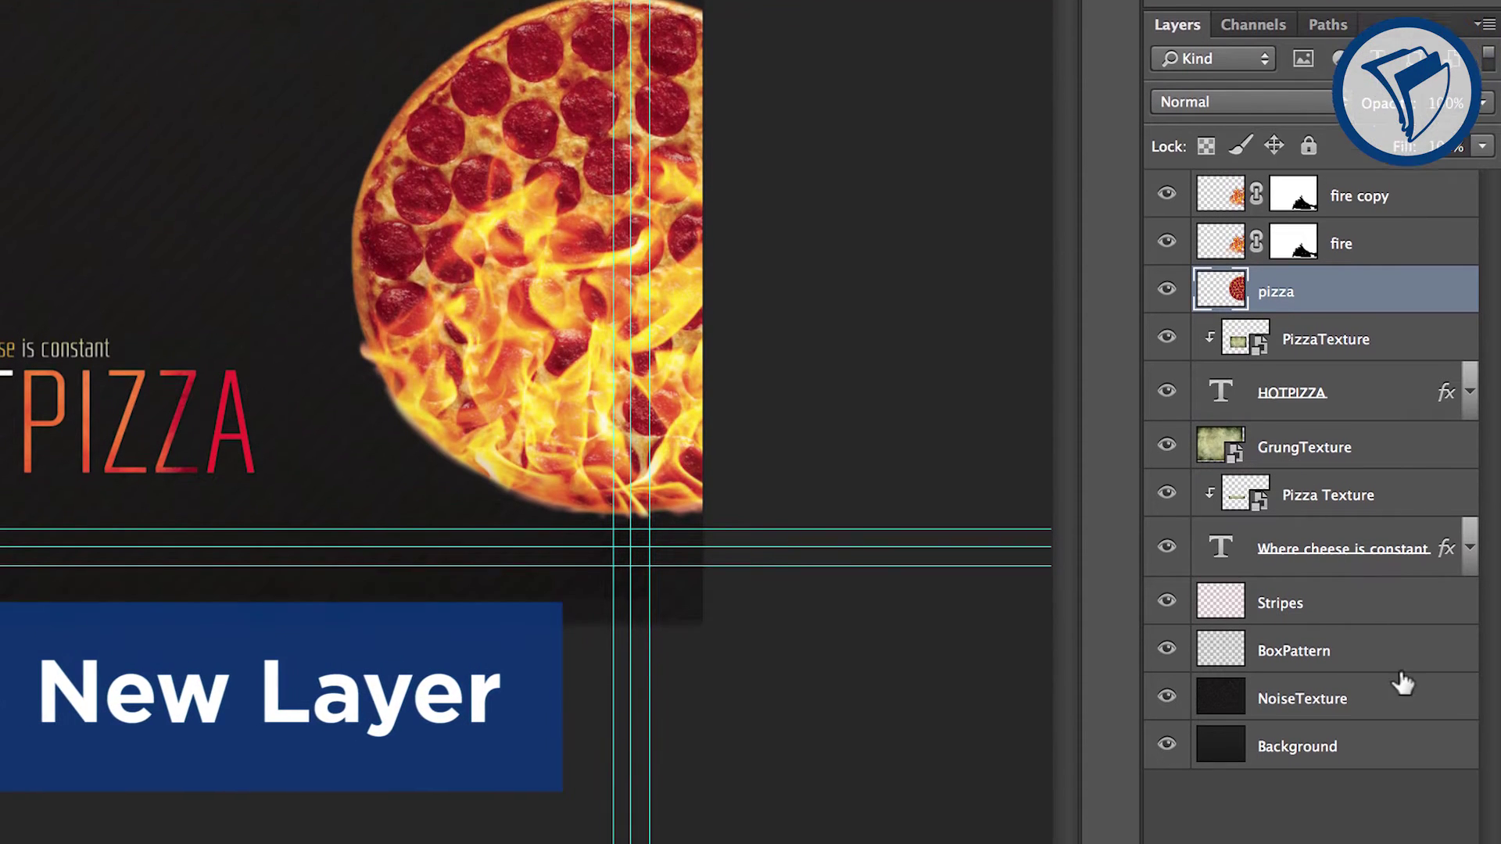
{"action": "left_click", "coordinate": [1409, 825]}
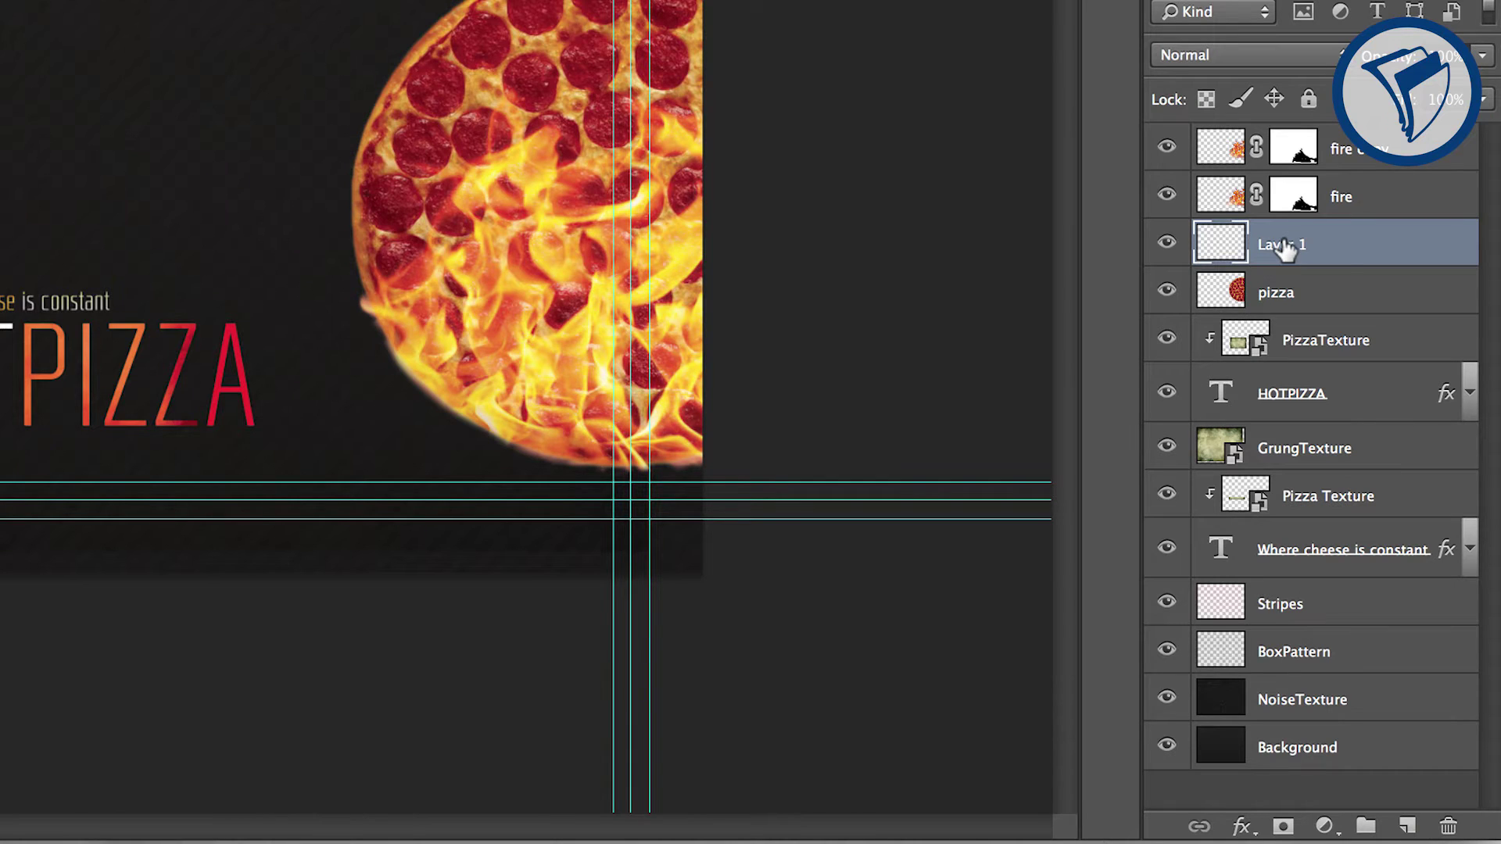
{"action": "key", "text": "Delete"}
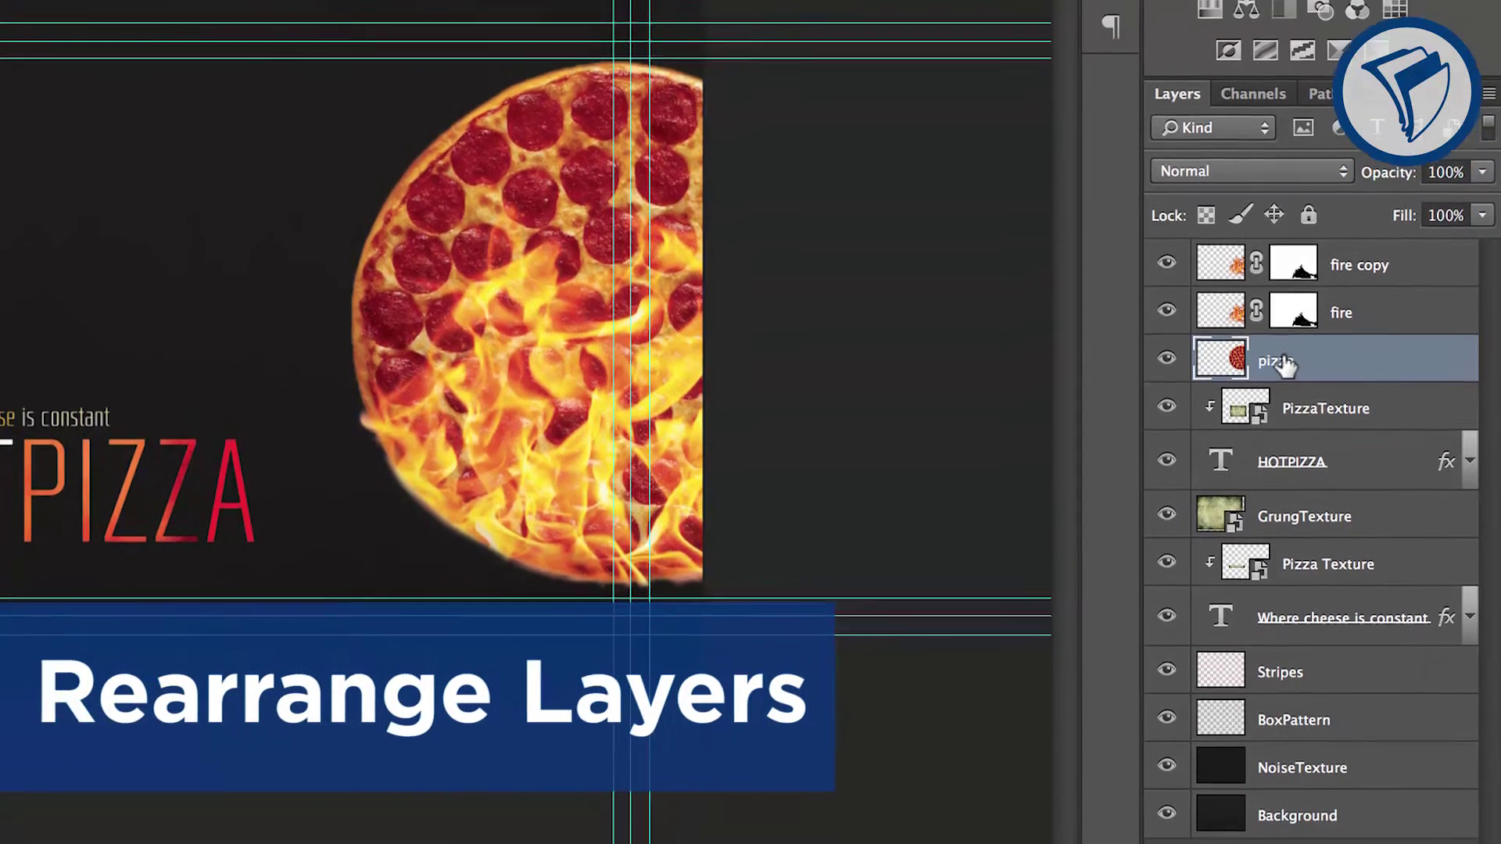
{"action": "left_click_drag", "start_coordinate": [1314, 405], "coordinate": [1284, 293]}
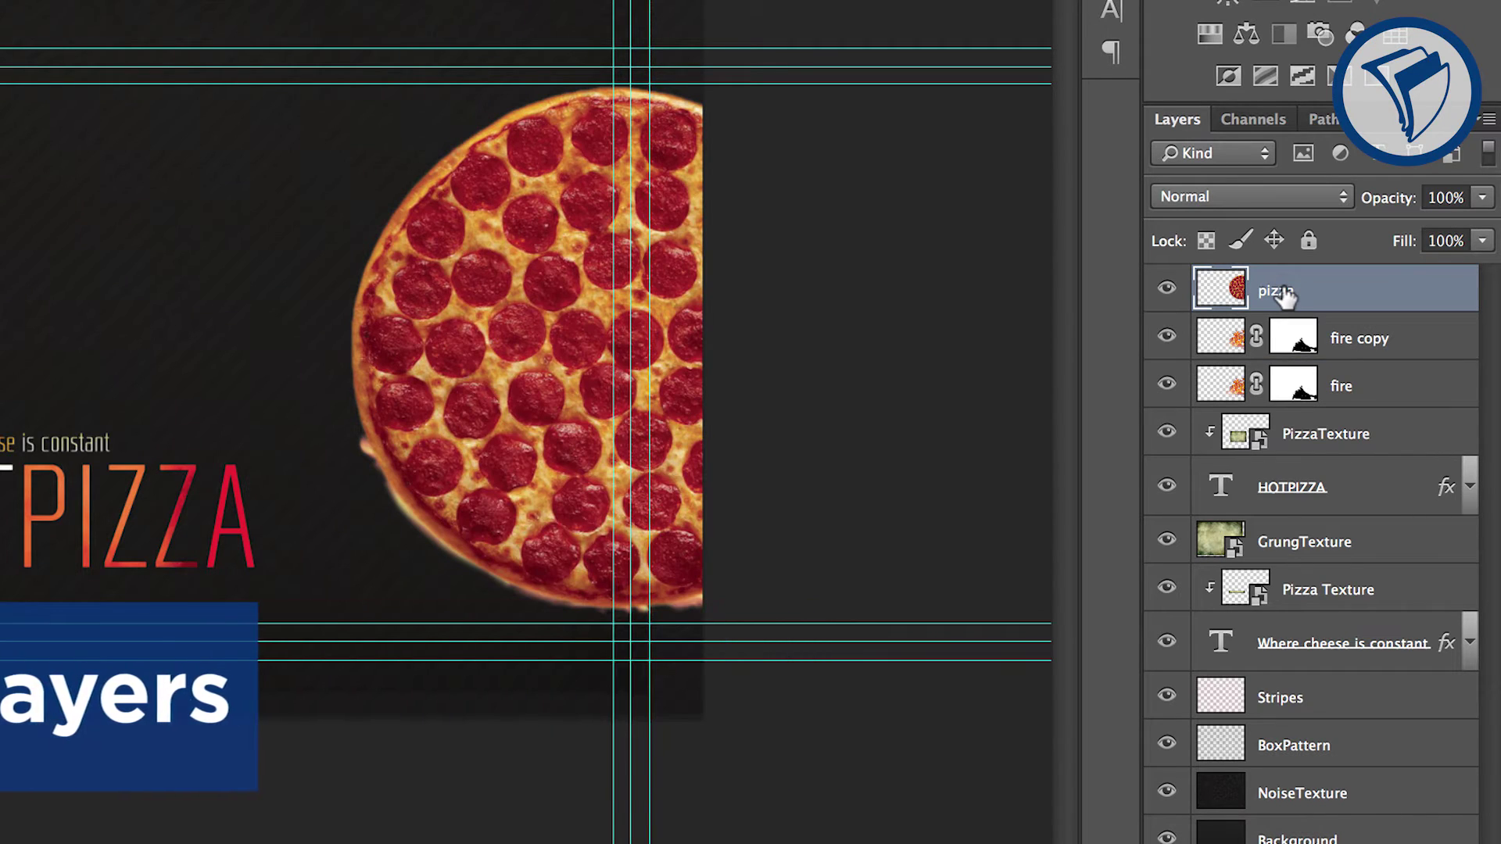
{"action": "left_click_drag", "start_coordinate": [1290, 293], "coordinate": [1296, 403]}
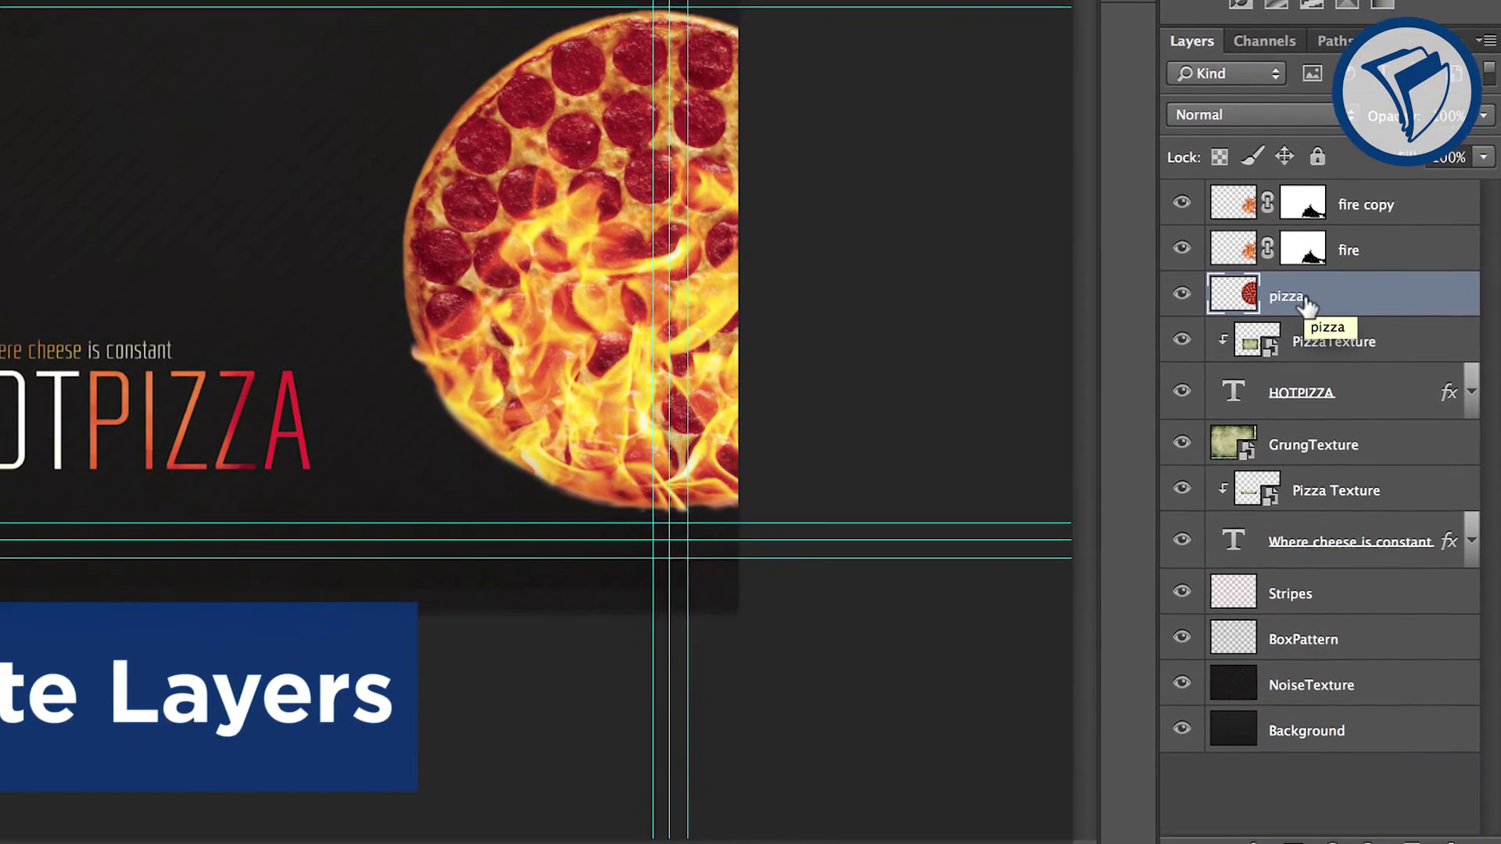
{"action": "left_click_drag", "start_coordinate": [1294, 391], "coordinate": [1414, 843]}
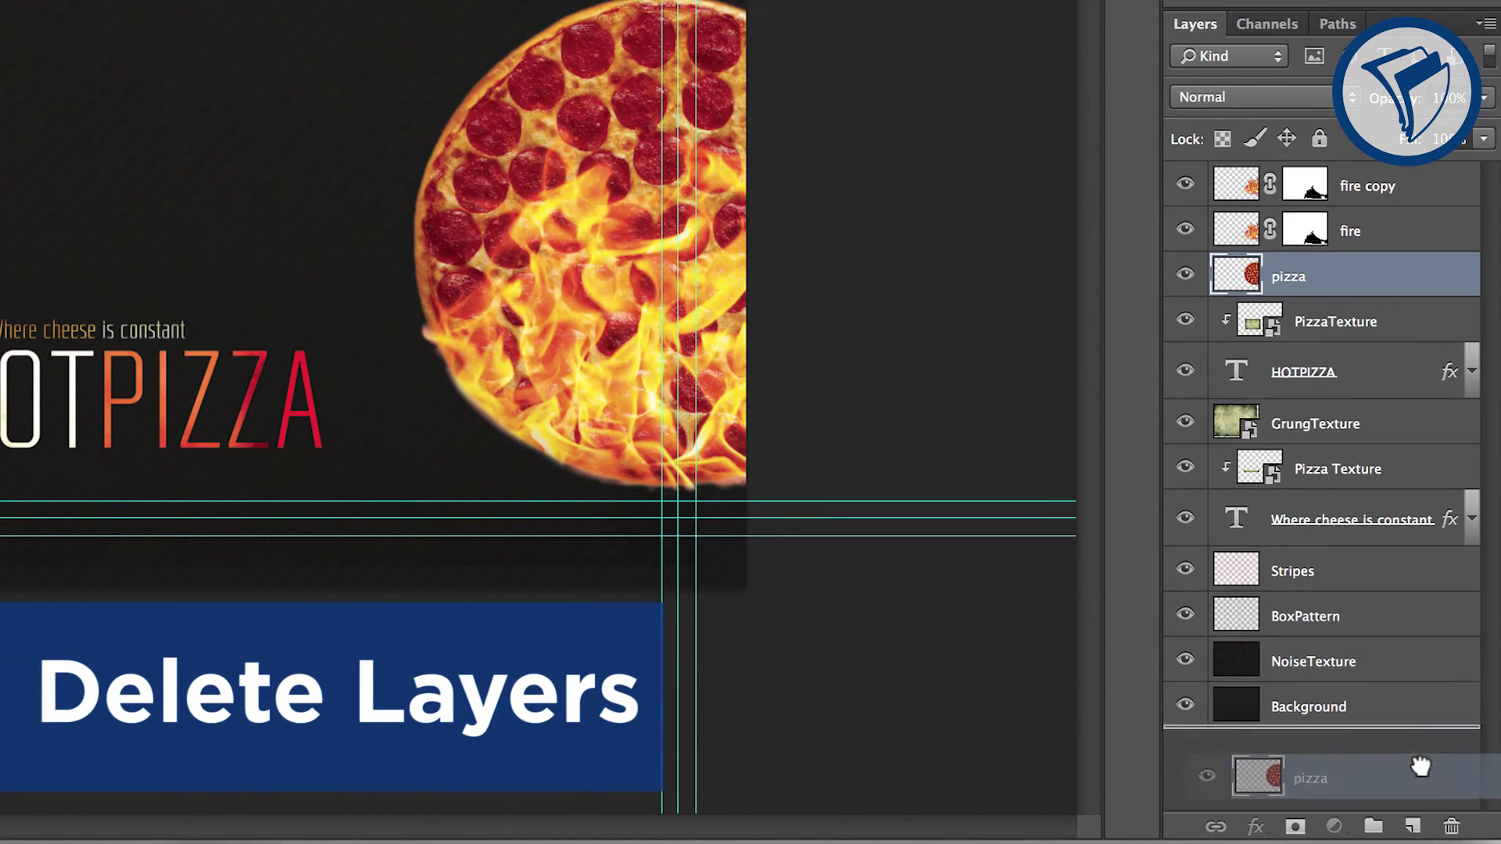
{"action": "left_click_drag", "start_coordinate": [1421, 767], "coordinate": [1452, 830]}
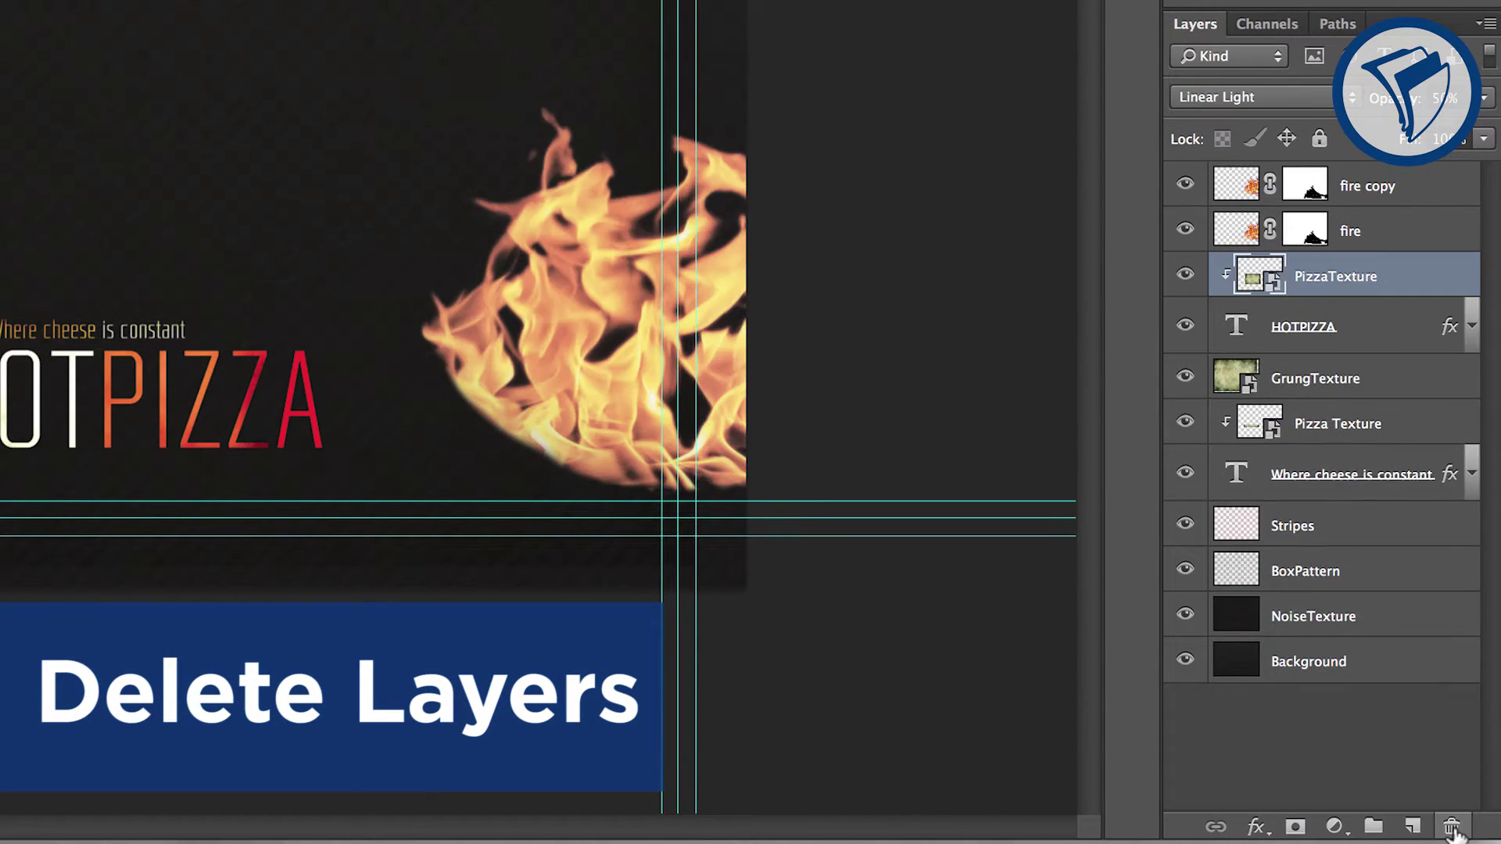
{"action": "key", "text": "ctrl+z"}
{"action": "right_click", "coordinate": [1331, 276]}
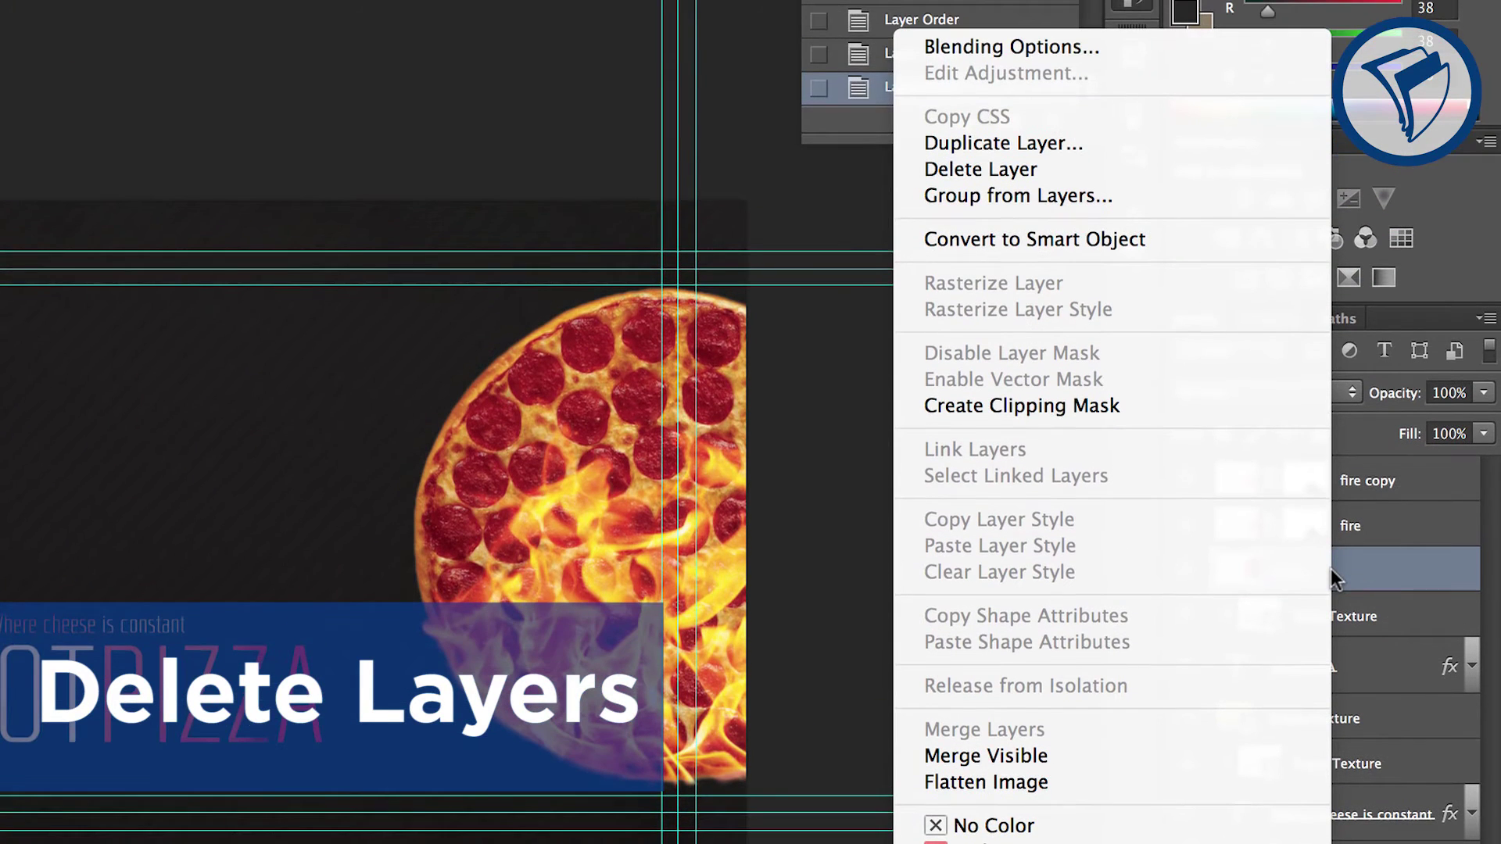
{"action": "left_click", "coordinate": [1022, 172]}
{"action": "left_click", "coordinate": [696, 323]}
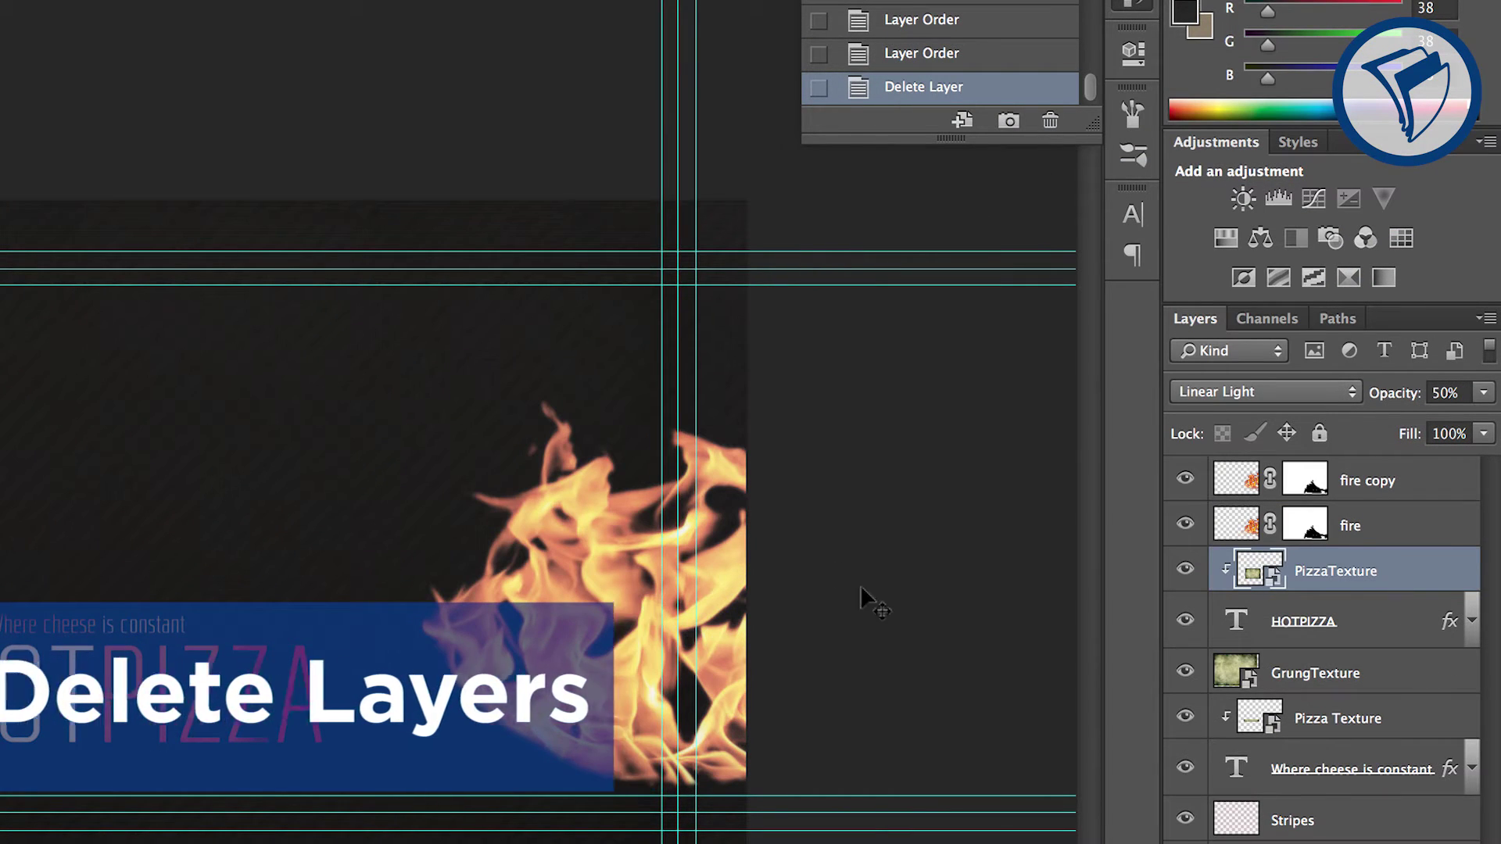
{"action": "key", "text": "ctrl+z"}
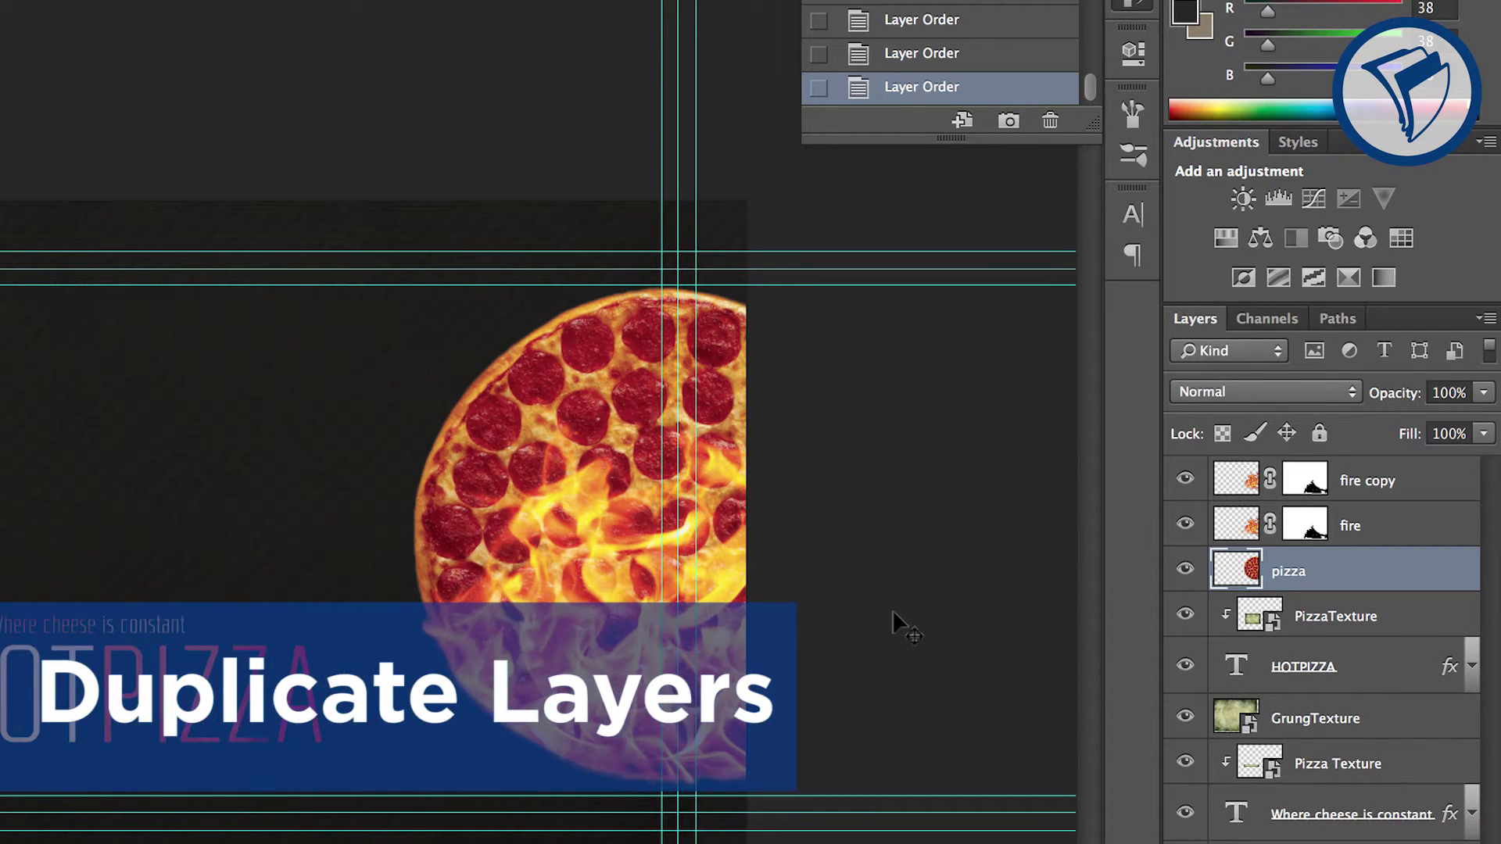
{"action": "right_click", "coordinate": [1313, 575]}
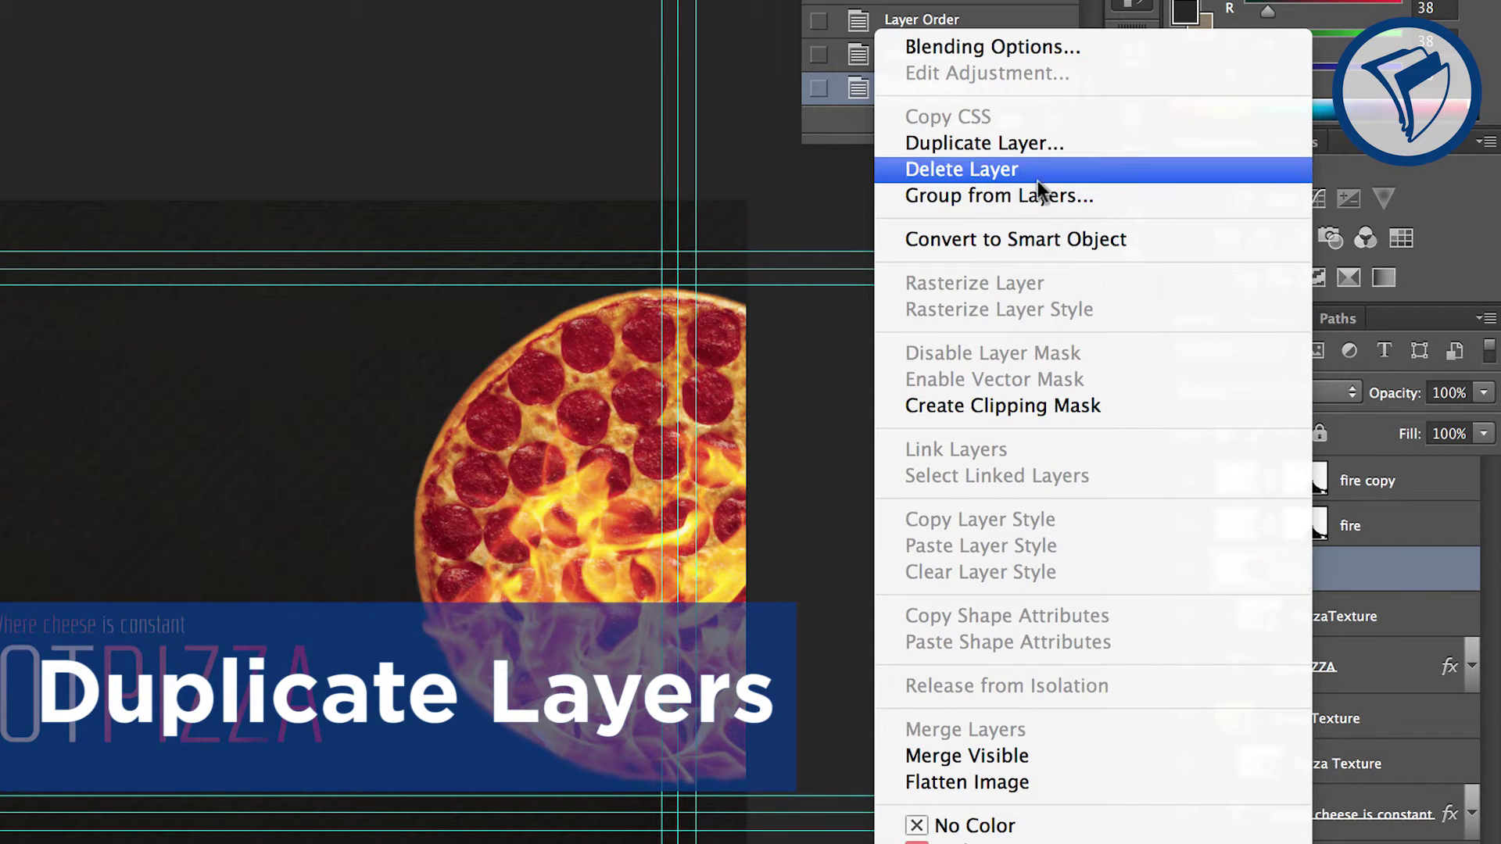
{"action": "left_click", "coordinate": [1008, 142]}
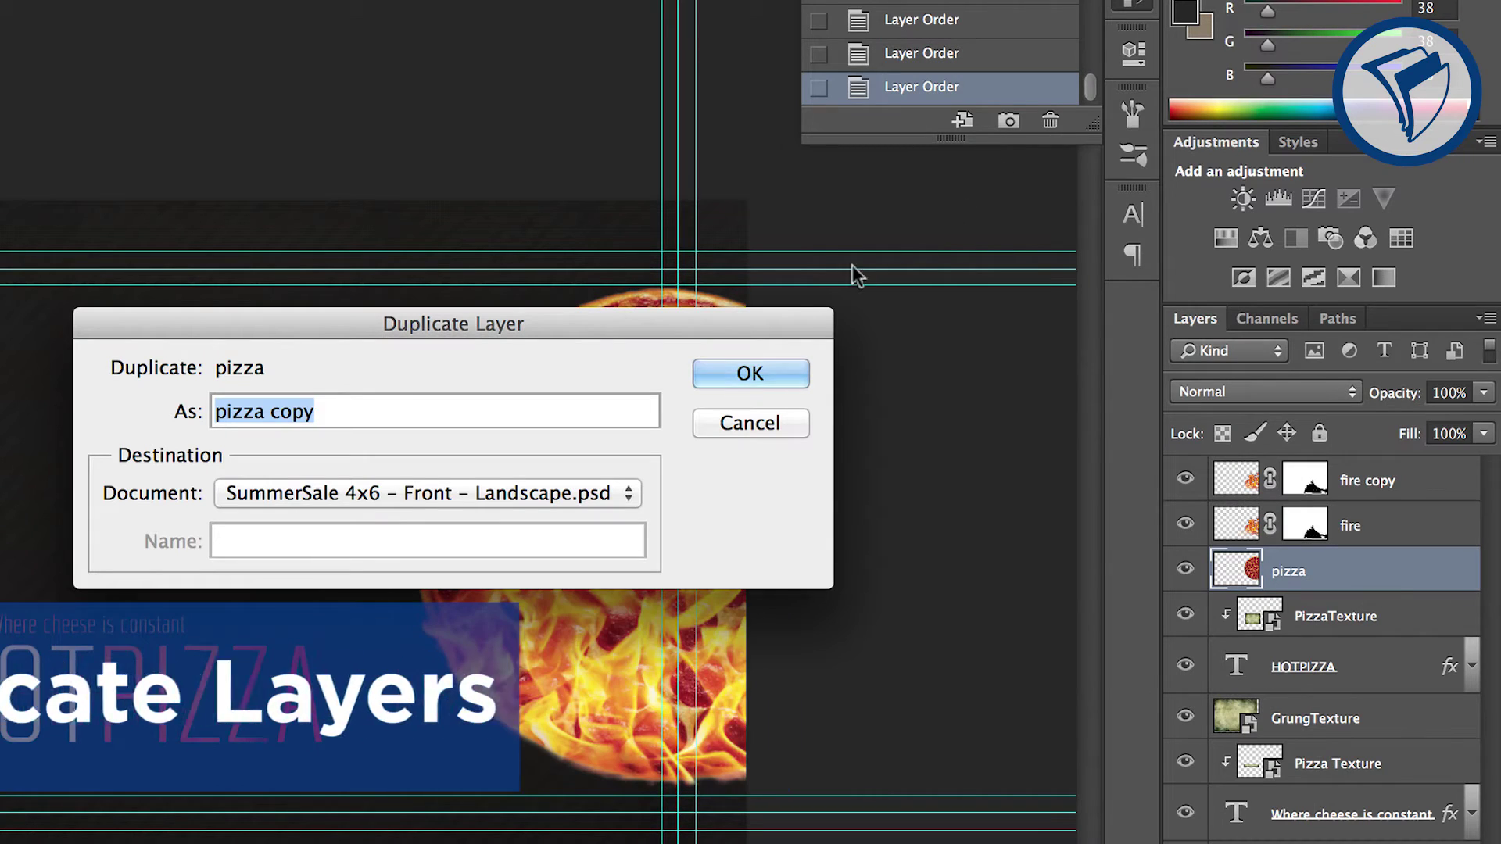
{"action": "left_click", "coordinate": [758, 378]}
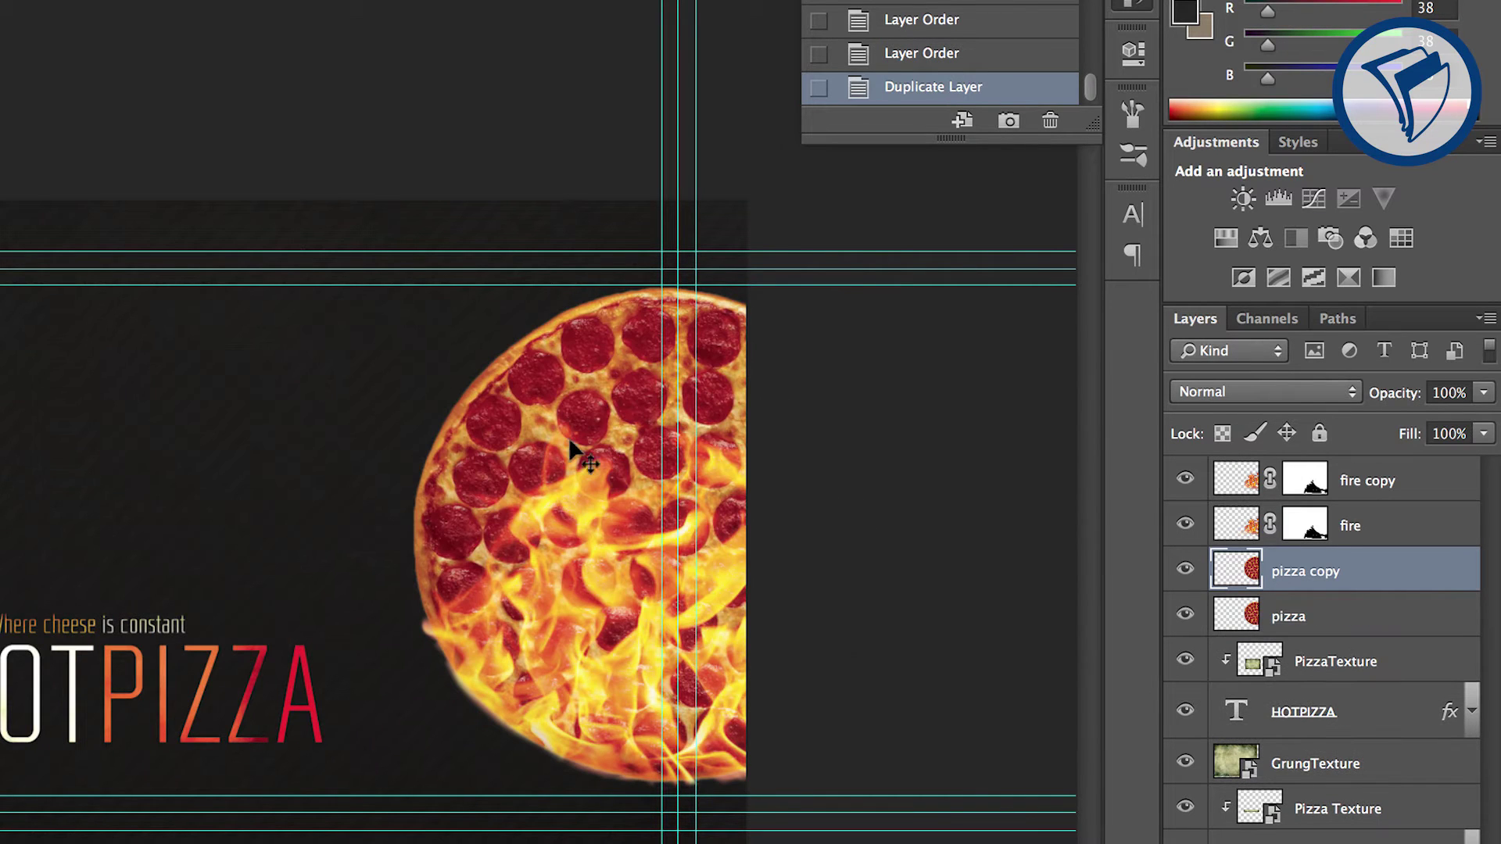
{"action": "left_click_drag", "start_coordinate": [536, 429], "coordinate": [1, 410]}
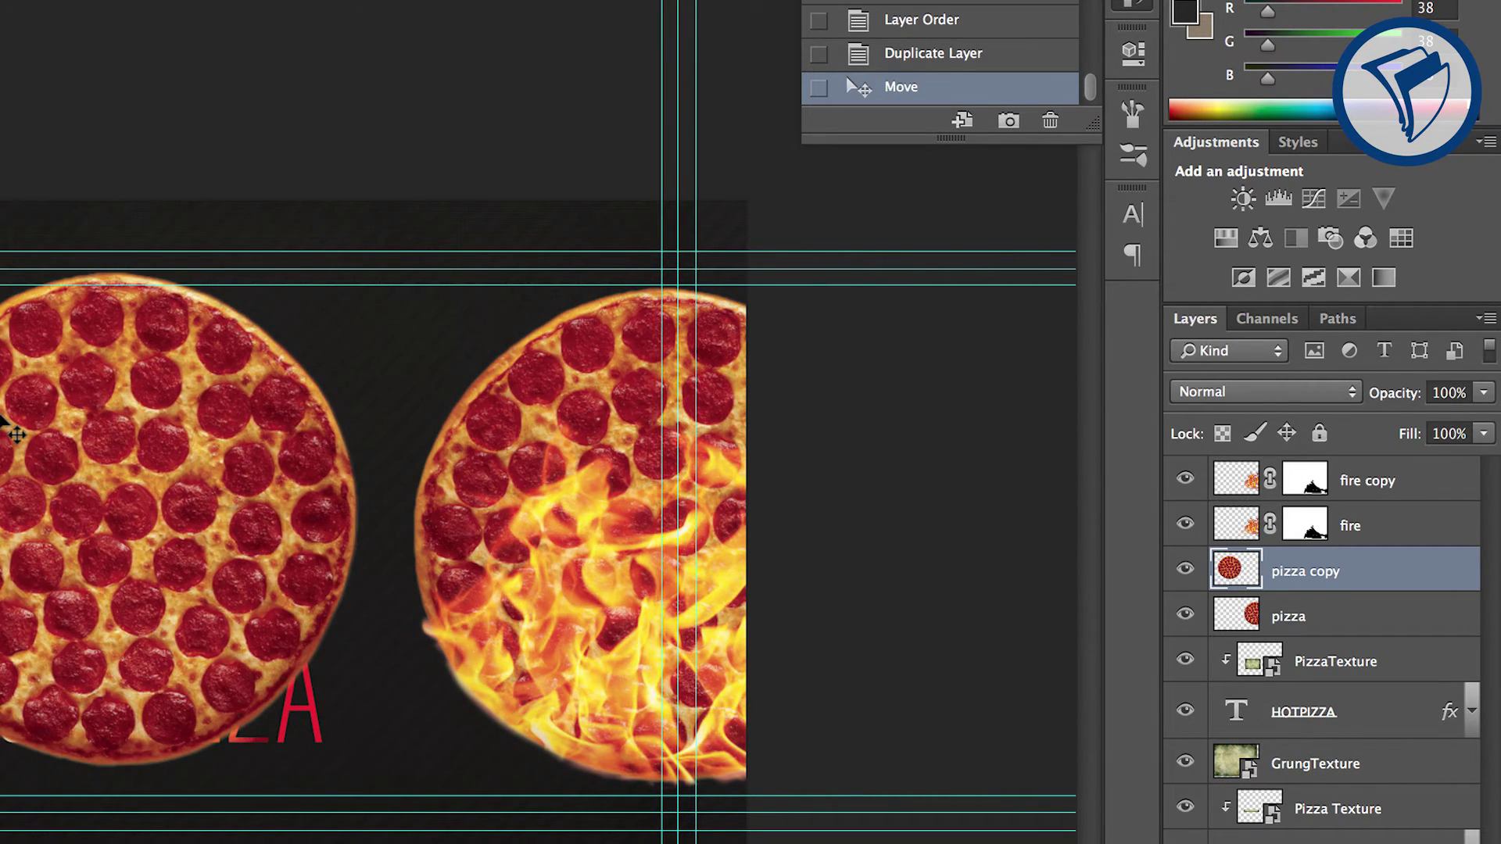
{"action": "key", "text": "Delete"}
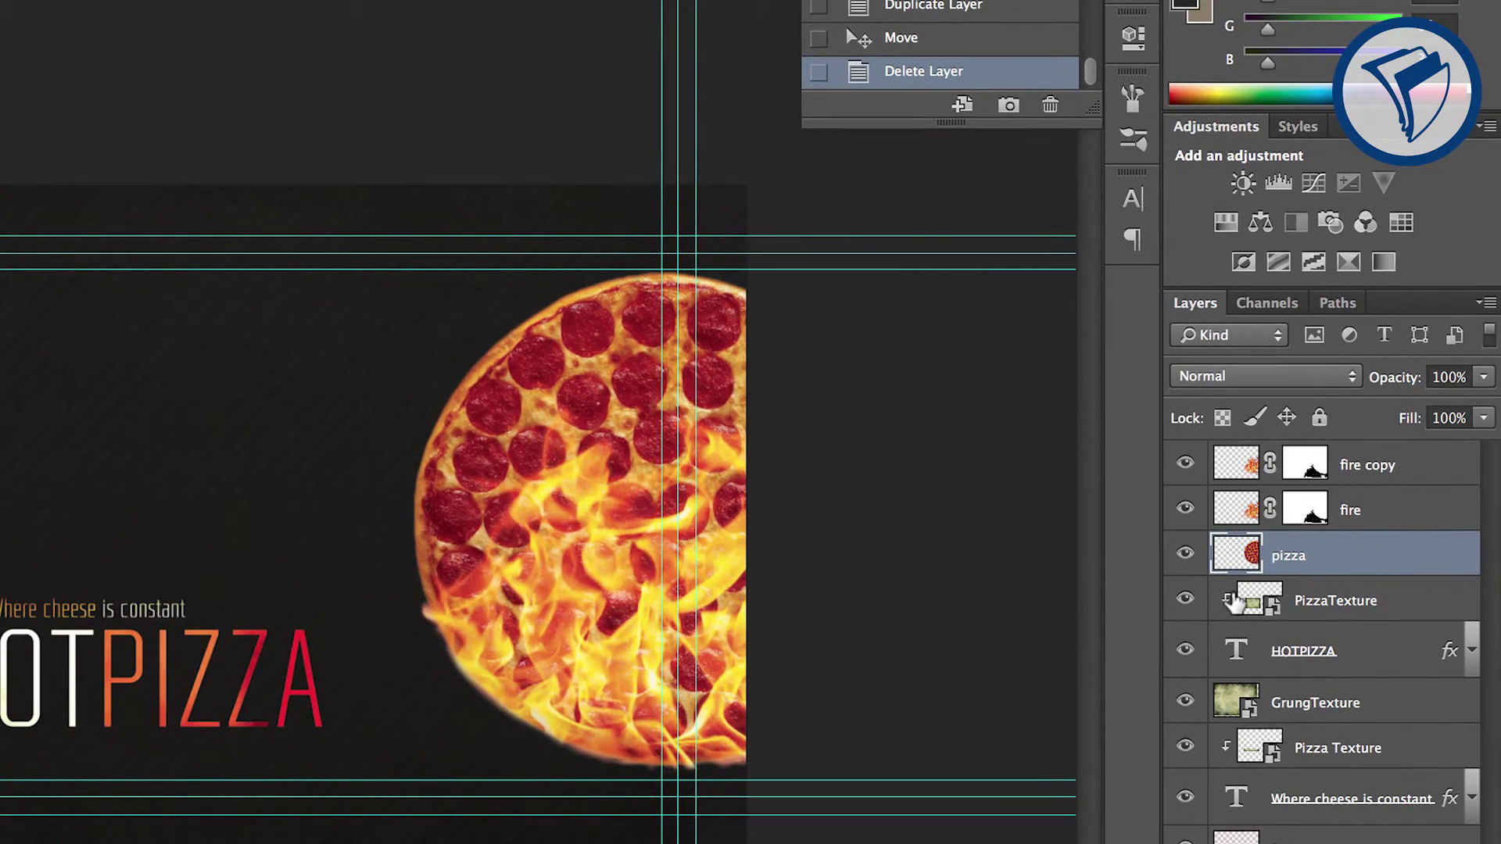
{"action": "key", "text": "0"}
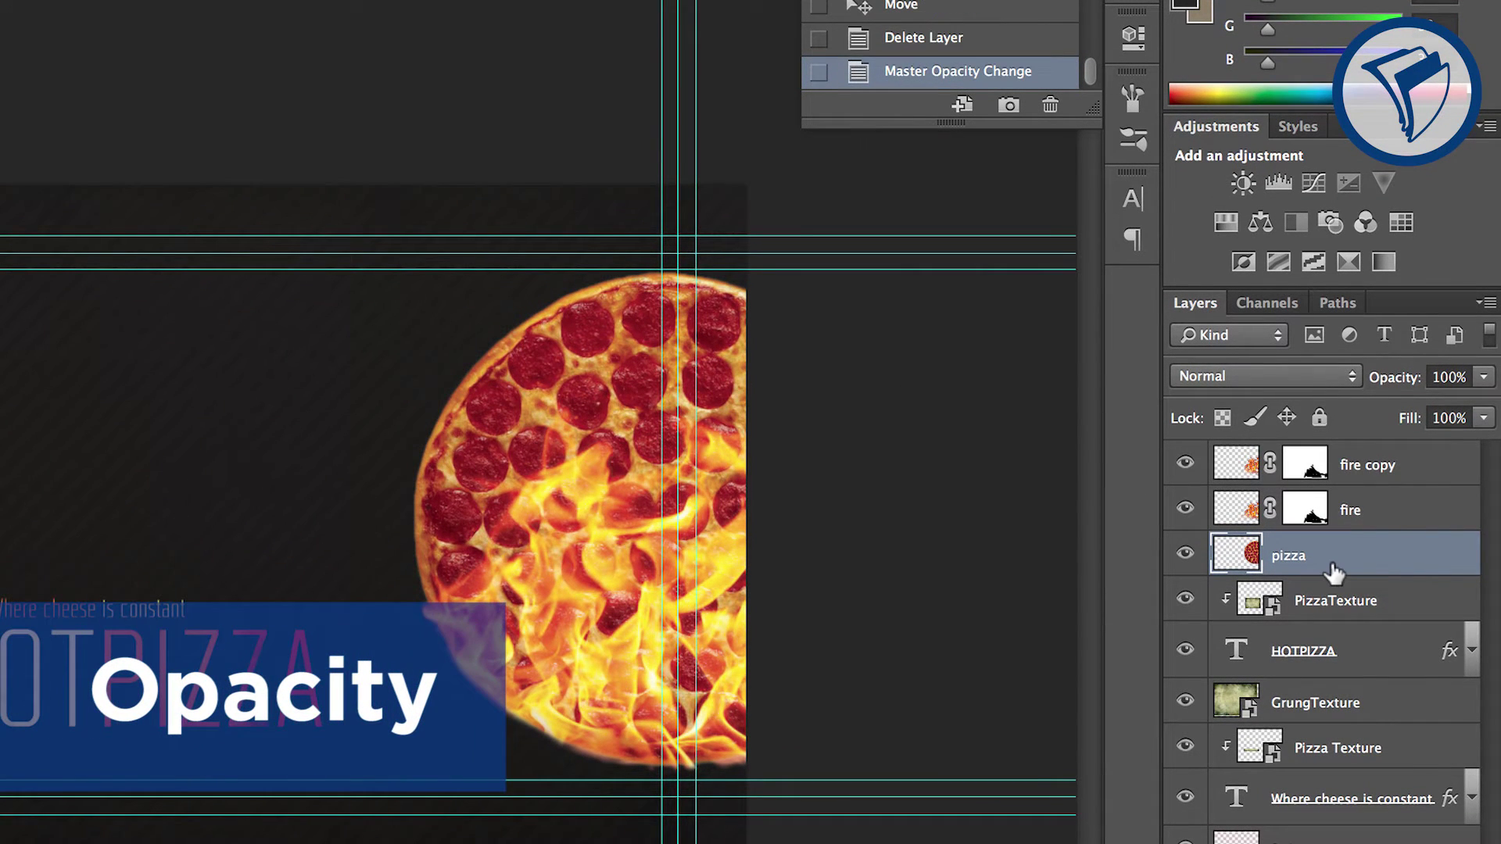
{"action": "left_click", "coordinate": [1483, 382]}
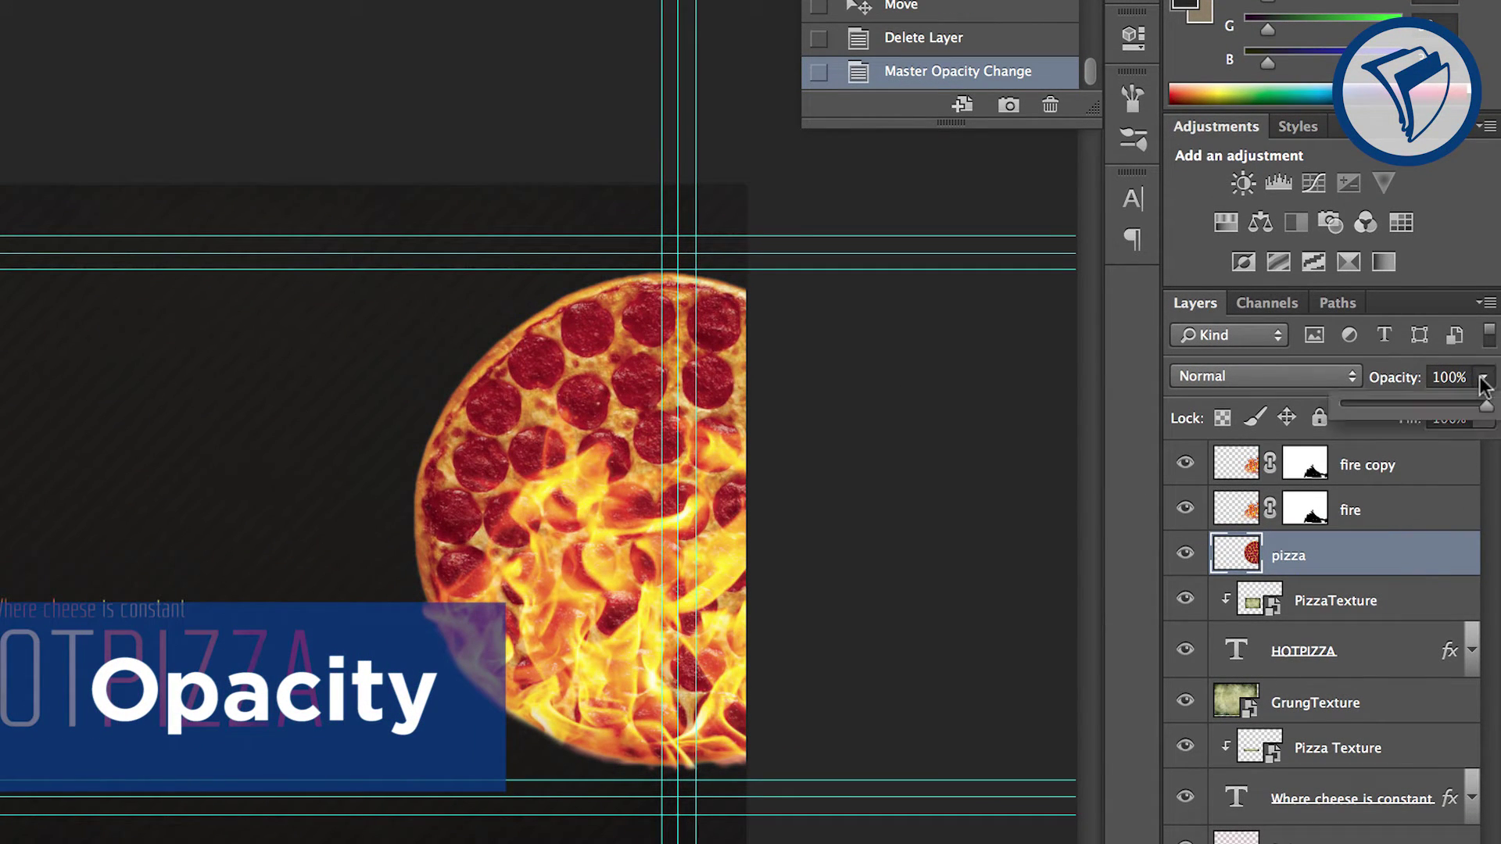
{"action": "mouse_move", "coordinate": [1486, 407]}
{"action": "left_mouse_down"}
{"action": "mouse_move", "coordinate": [1337, 422]}
{"action": "mouse_move", "coordinate": [1487, 405]}
{"action": "left_mouse_up"}
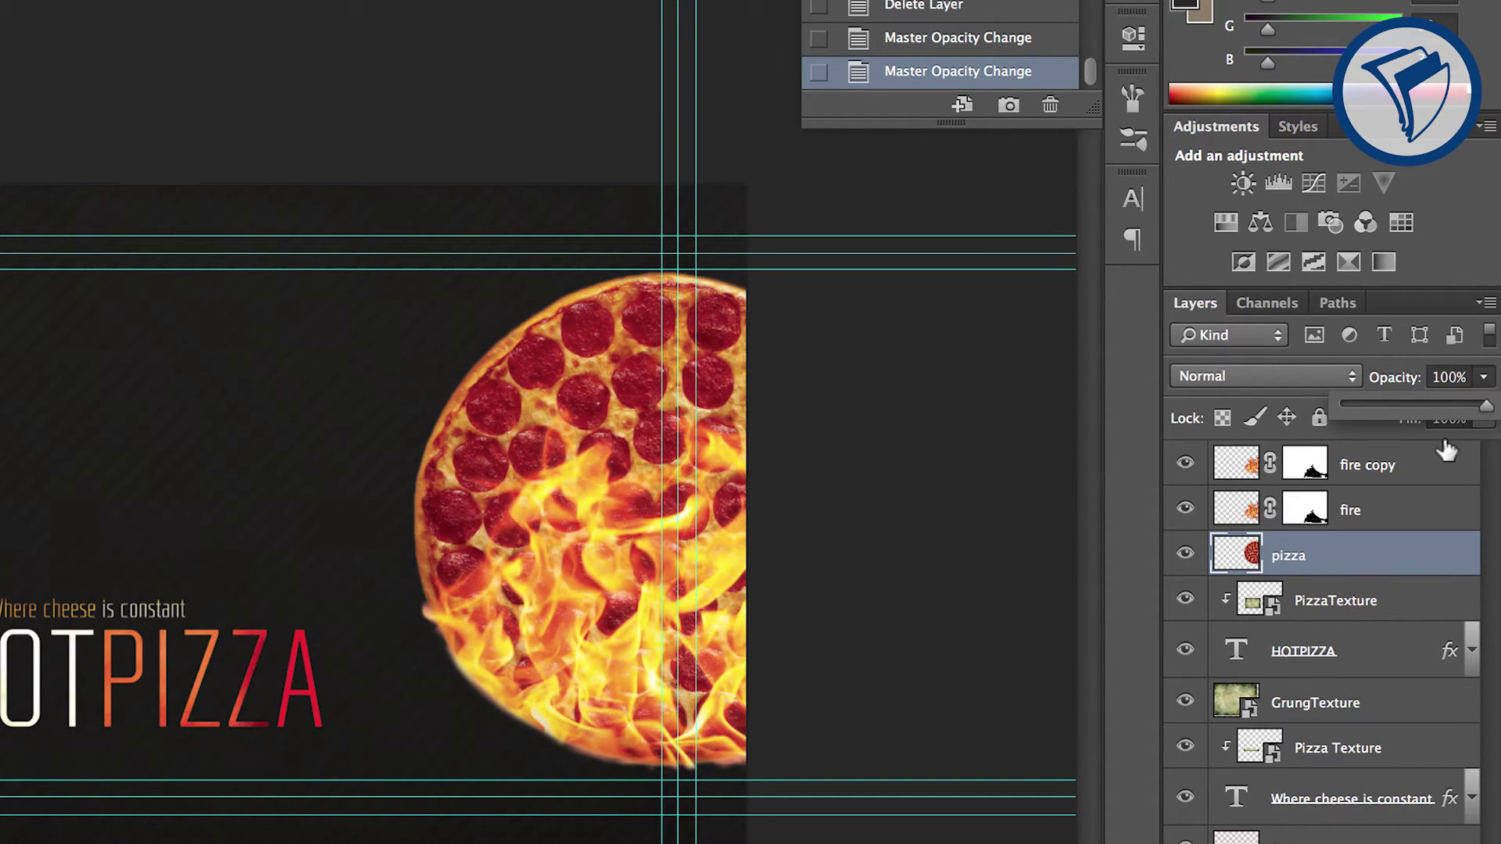
{"action": "left_click", "coordinate": [1444, 477]}
{"action": "left_click", "coordinate": [1401, 565]}
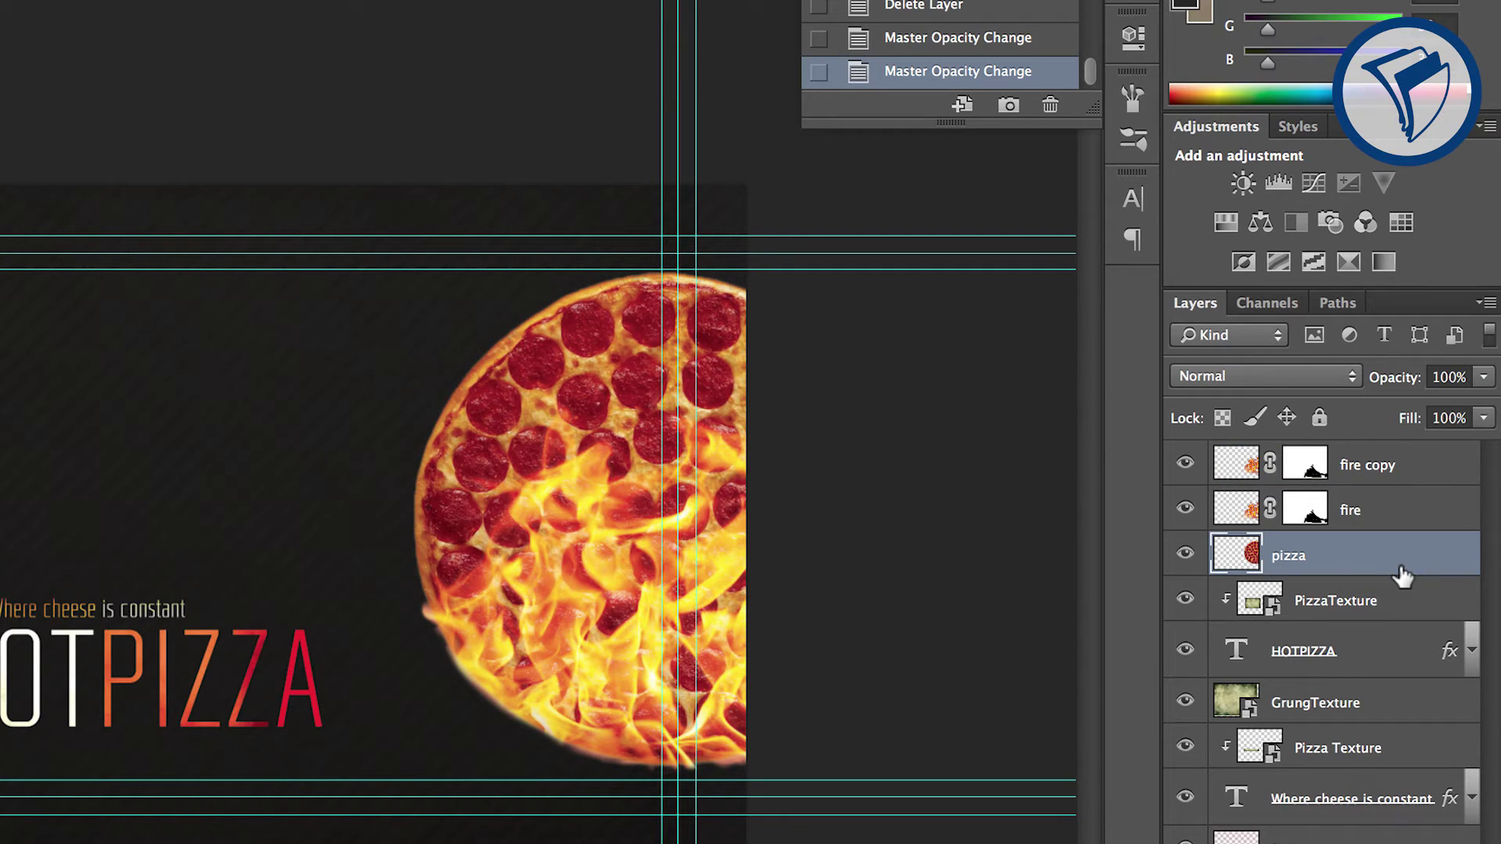
{"action": "left_click", "coordinate": [1391, 518], "text": "shift"}
{"action": "left_click", "coordinate": [1382, 474], "text": "shift"}
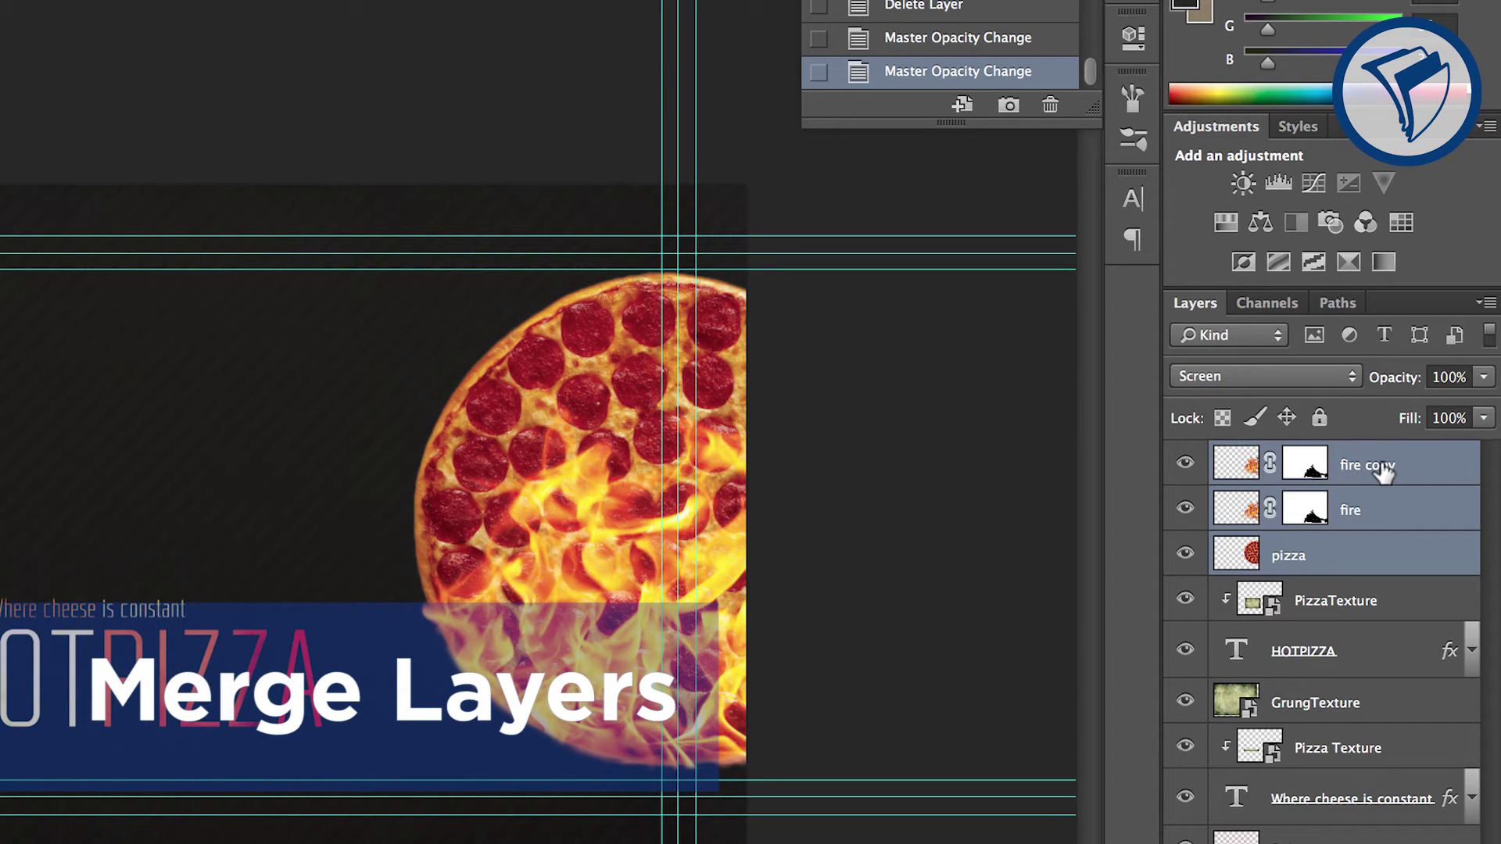
{"action": "right_click", "coordinate": [1378, 520]}
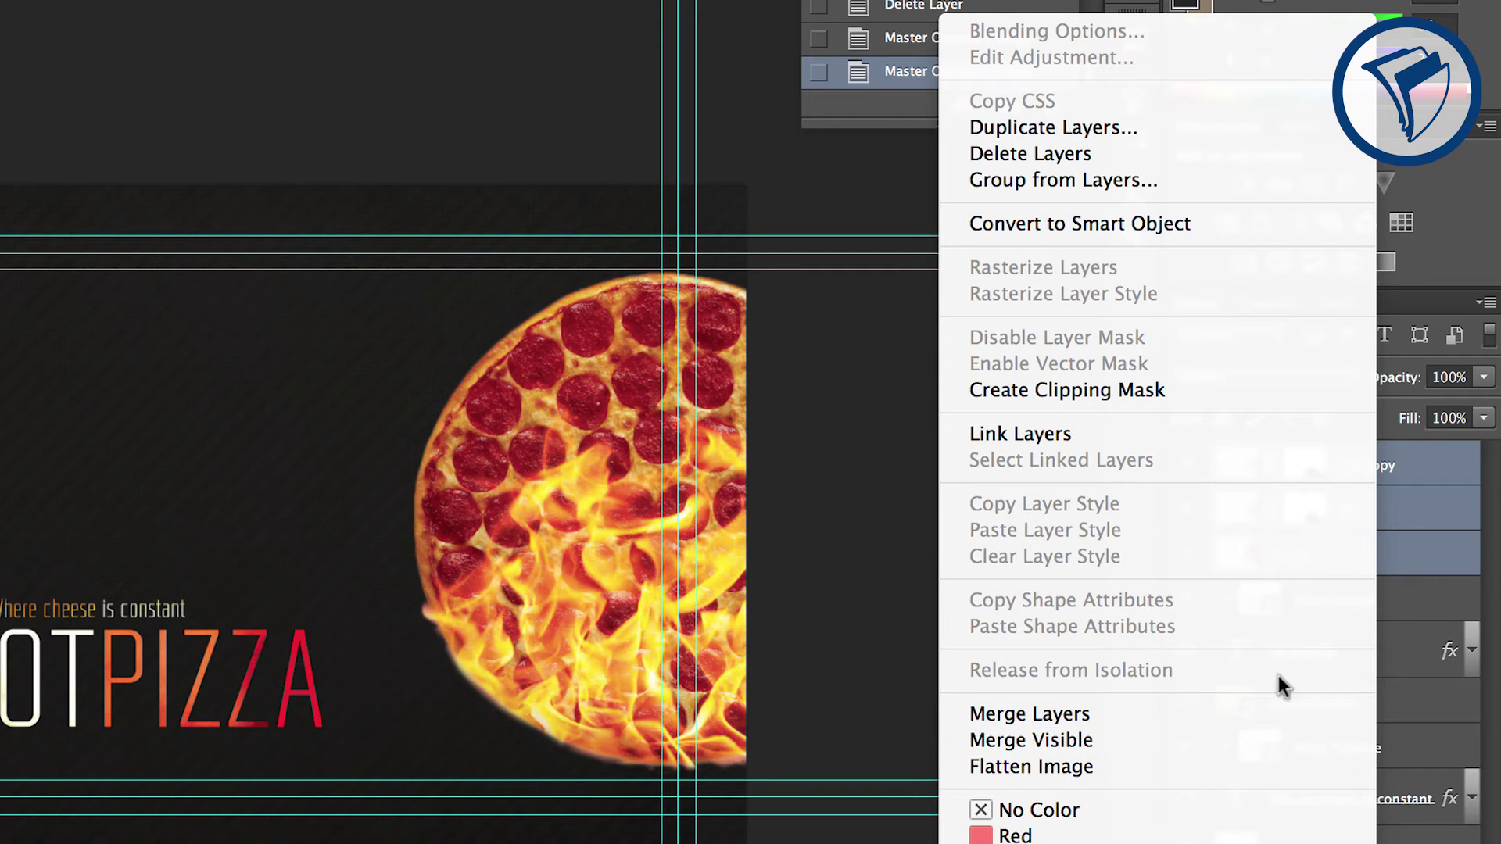
{"action": "left_click", "coordinate": [1439, 589]}
{"action": "left_click", "coordinate": [1410, 602]}
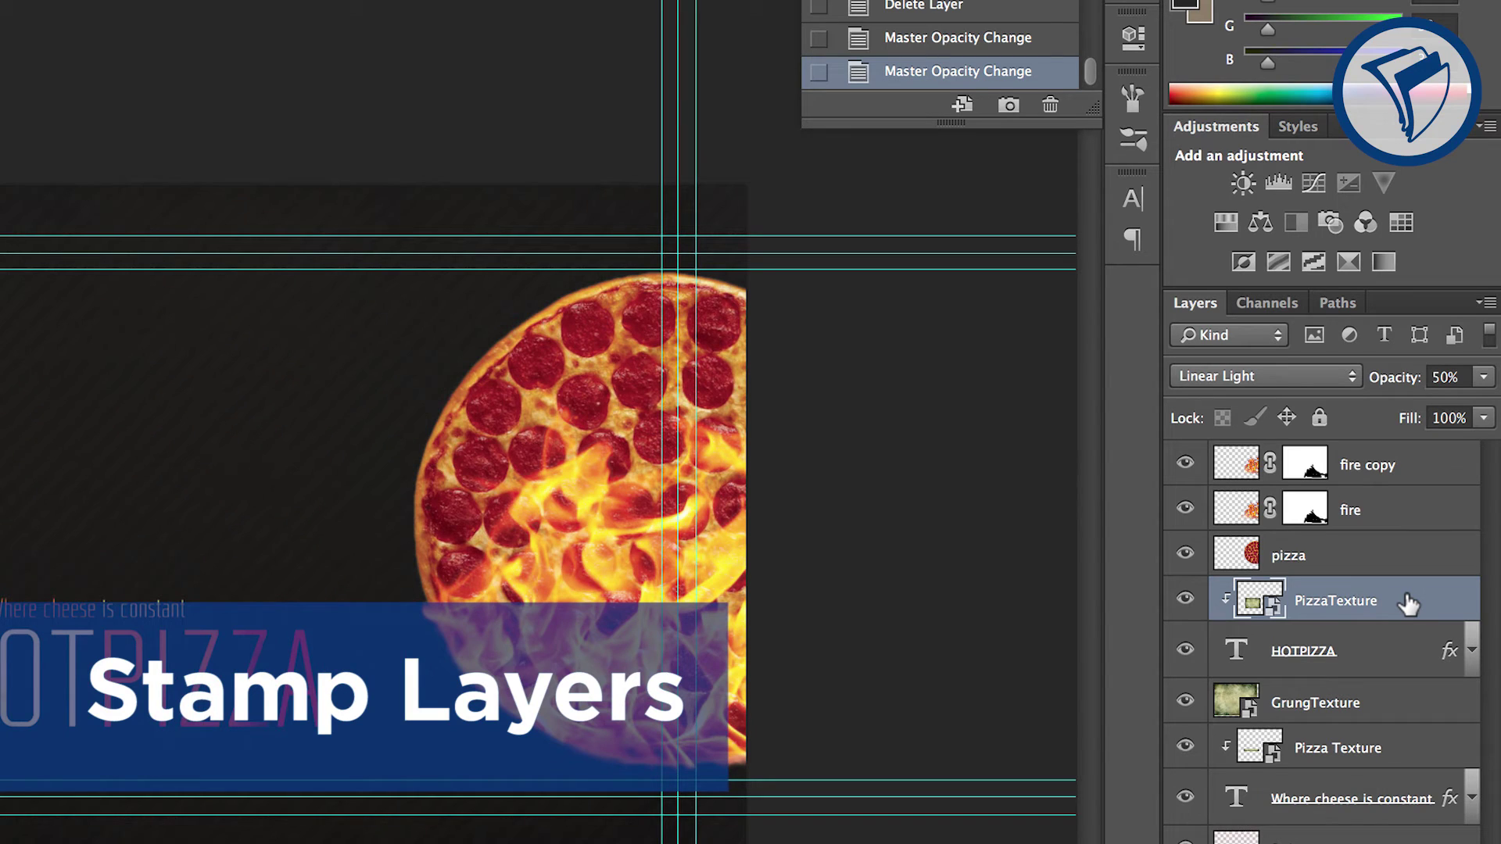
{"action": "left_click", "coordinate": [1389, 537]}
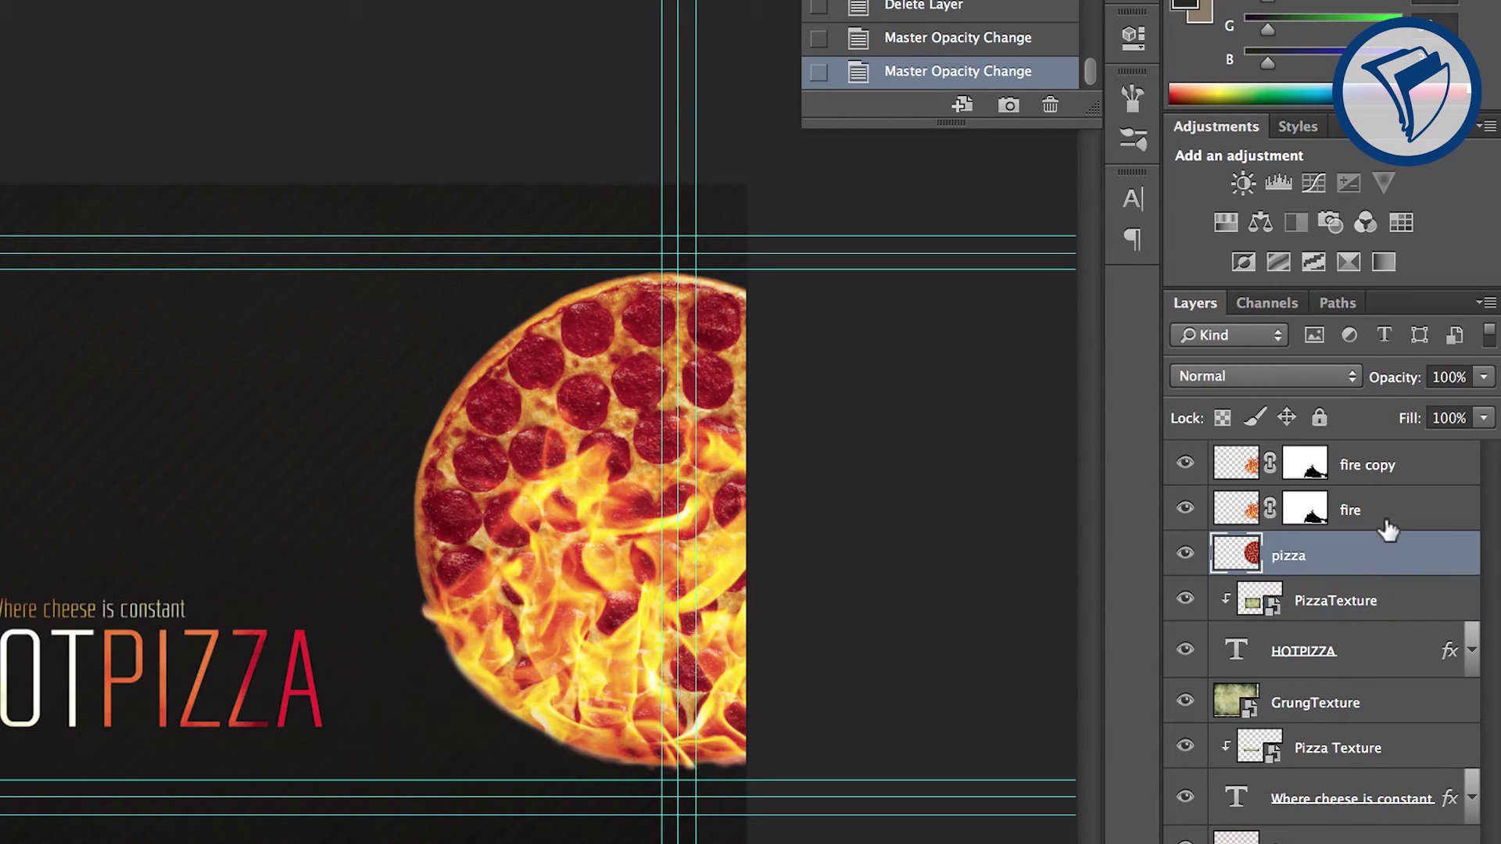
{"action": "left_click", "coordinate": [1380, 469], "text": "shift"}
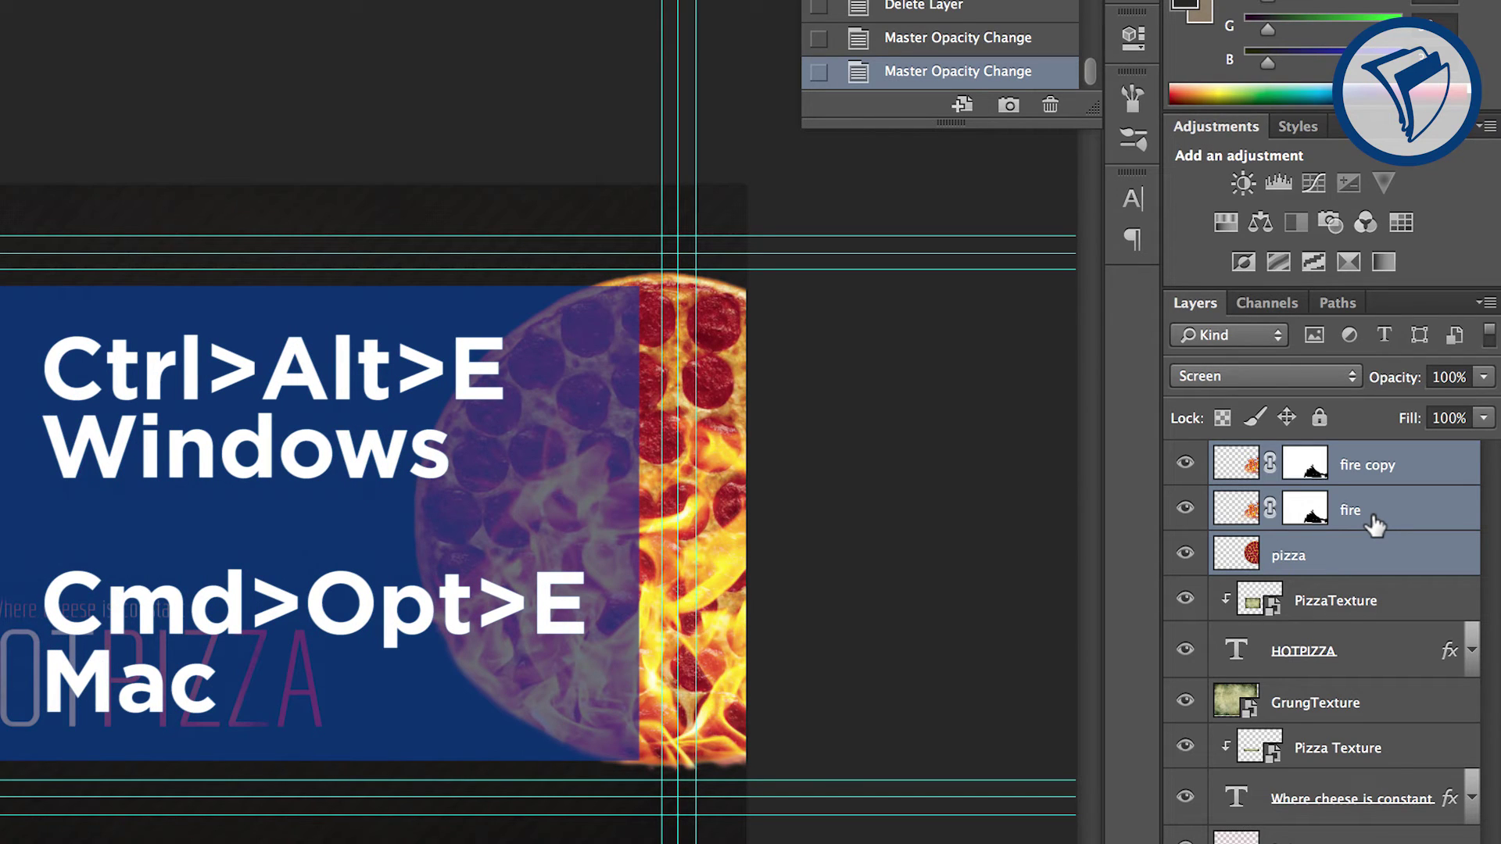
{"action": "key", "text": "super+alt+e"}
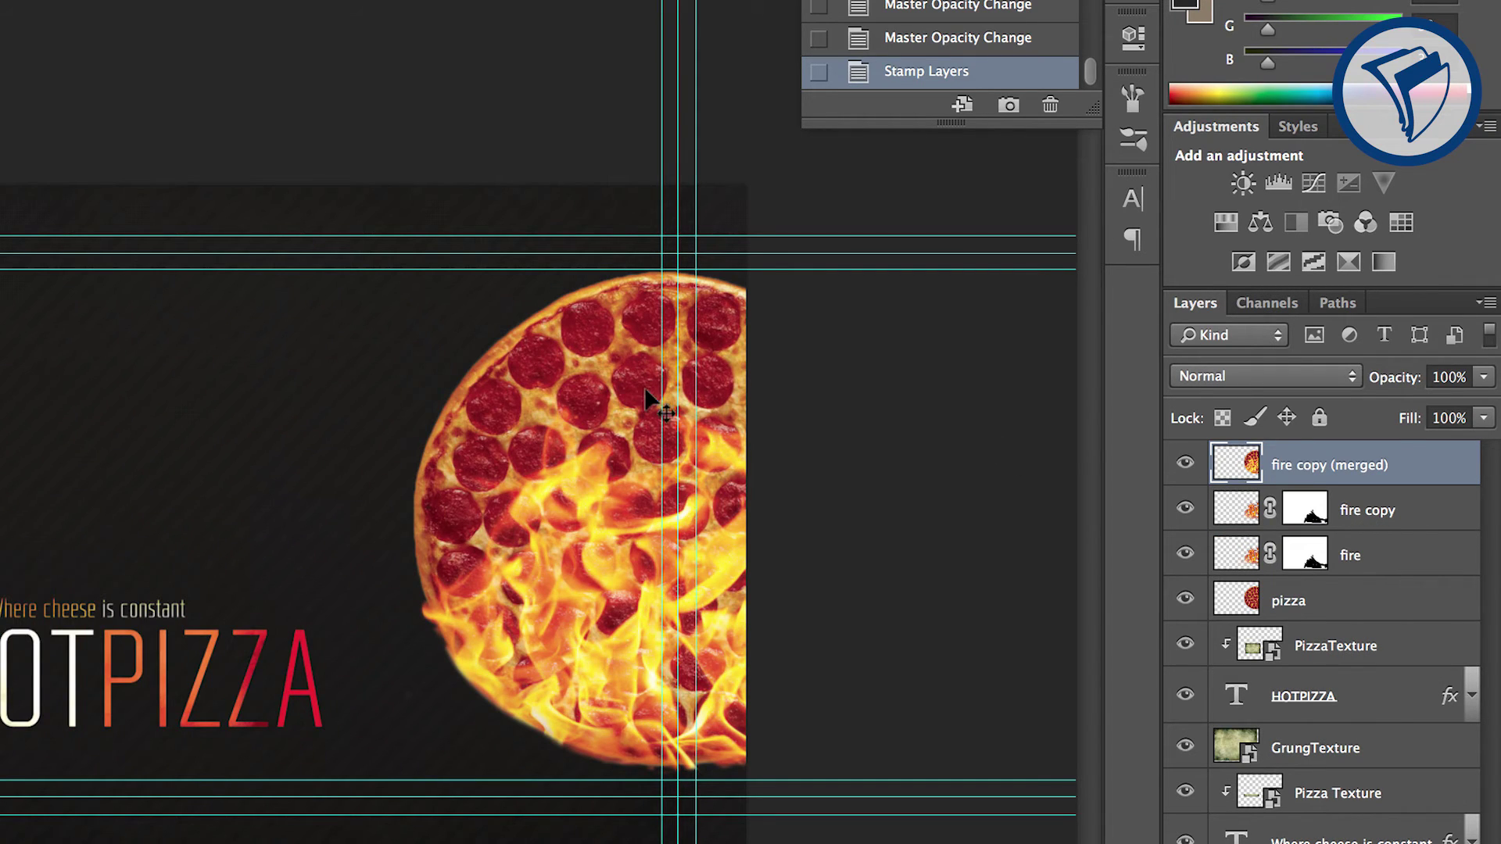
{"action": "left_click_drag", "start_coordinate": [653, 402], "coordinate": [250, 415]}
{"action": "mouse_move", "coordinate": [1185, 508]}
{"action": "left_mouse_down"}
{"action": "mouse_move", "coordinate": [1183, 596]}
{"action": "mouse_move", "coordinate": [1186, 532]}
{"action": "left_mouse_up"}
{"action": "left_click", "coordinate": [1185, 508]}
{"action": "left_click", "coordinate": [912, 39]}
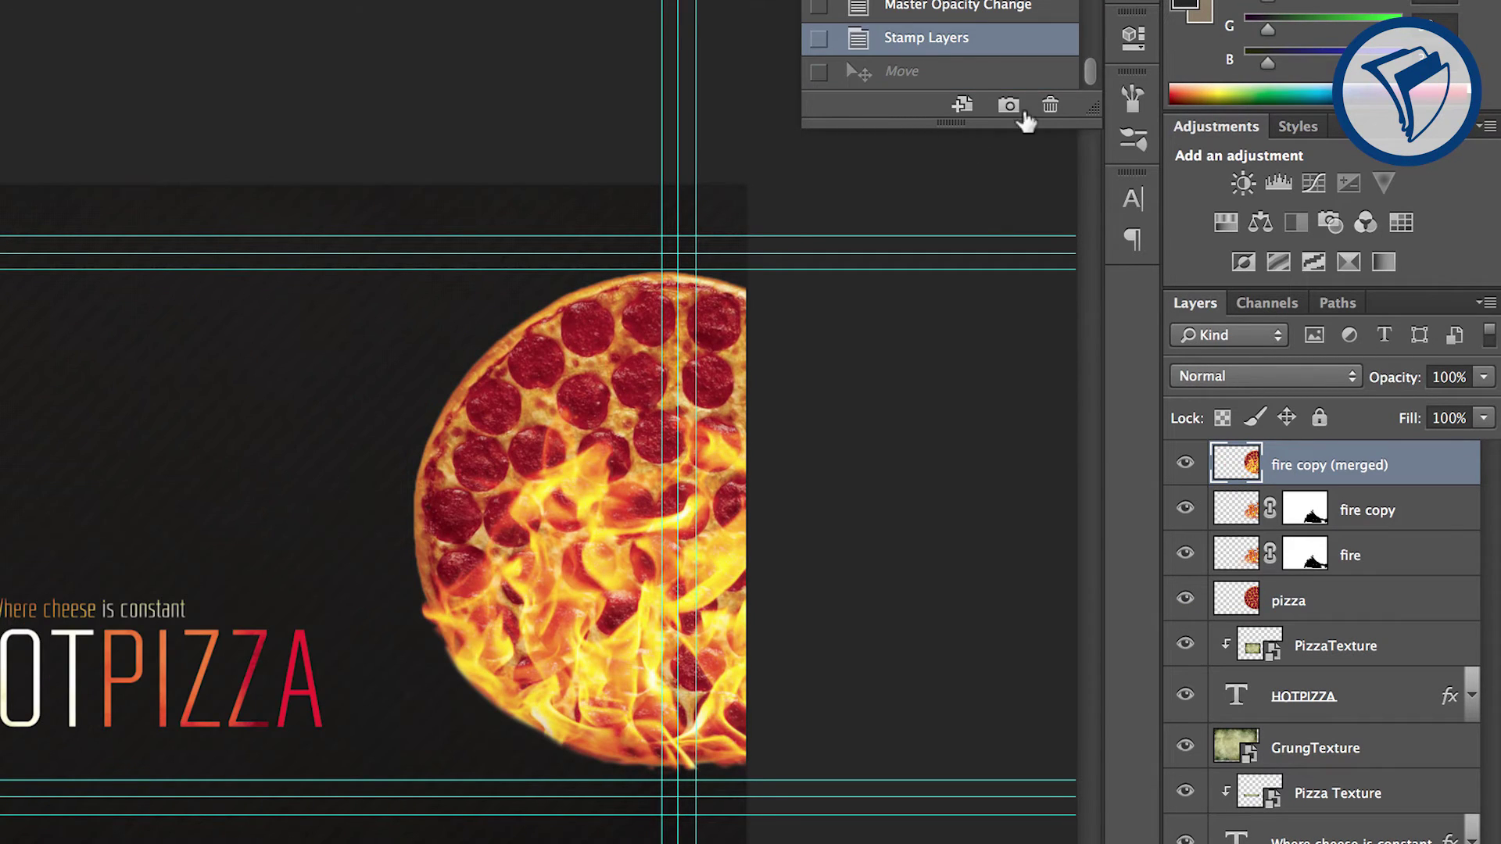
{"action": "key", "text": "ctrl+alt+z"}
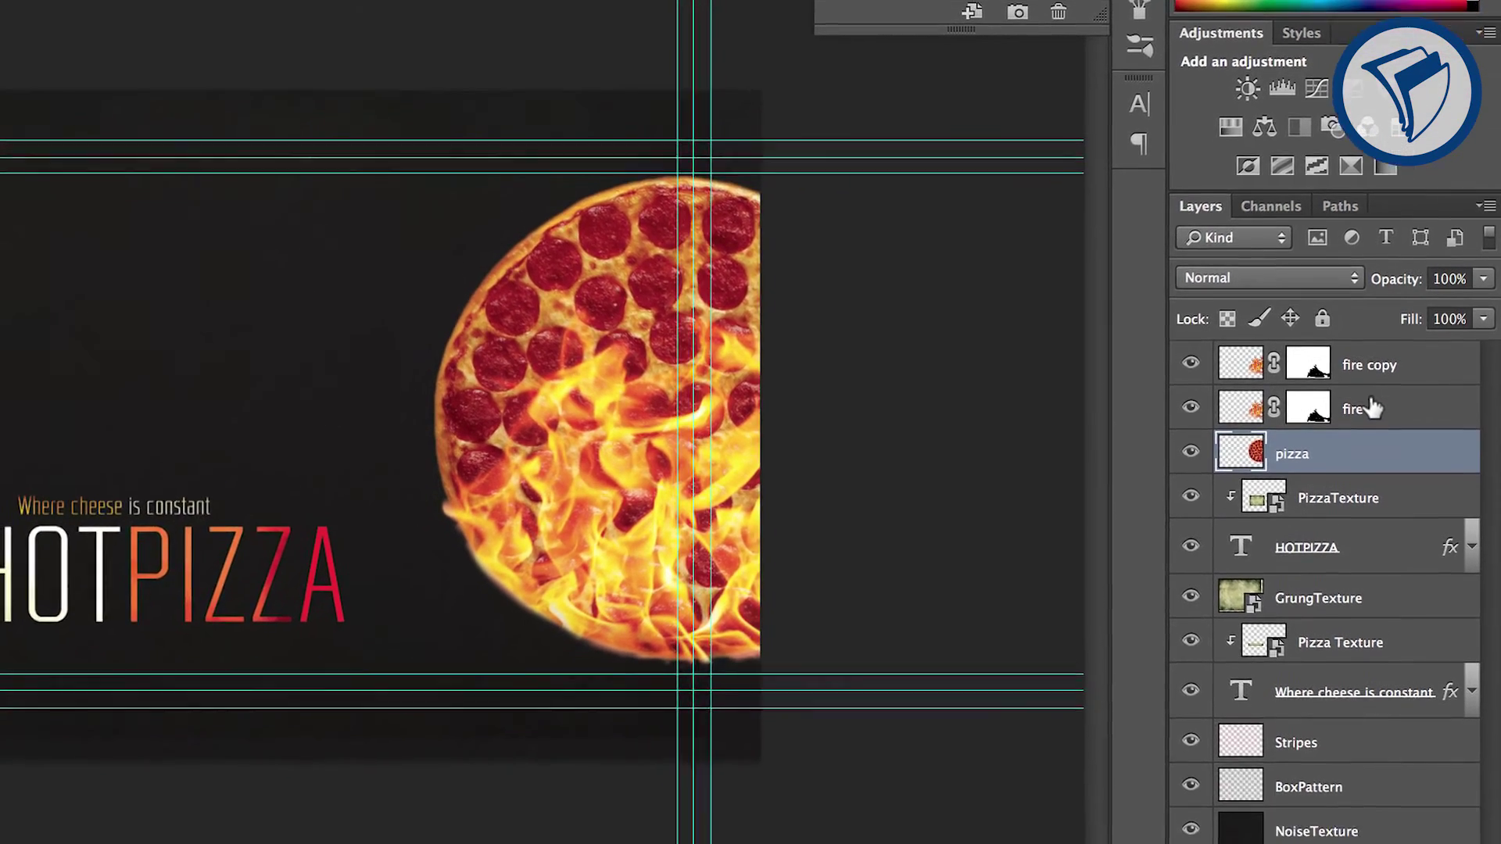
- Link the pizza, fire and fire copy layers, keeping them at the top of the stack
{"action": "left_click", "coordinate": [1376, 466], "text": "shift"}
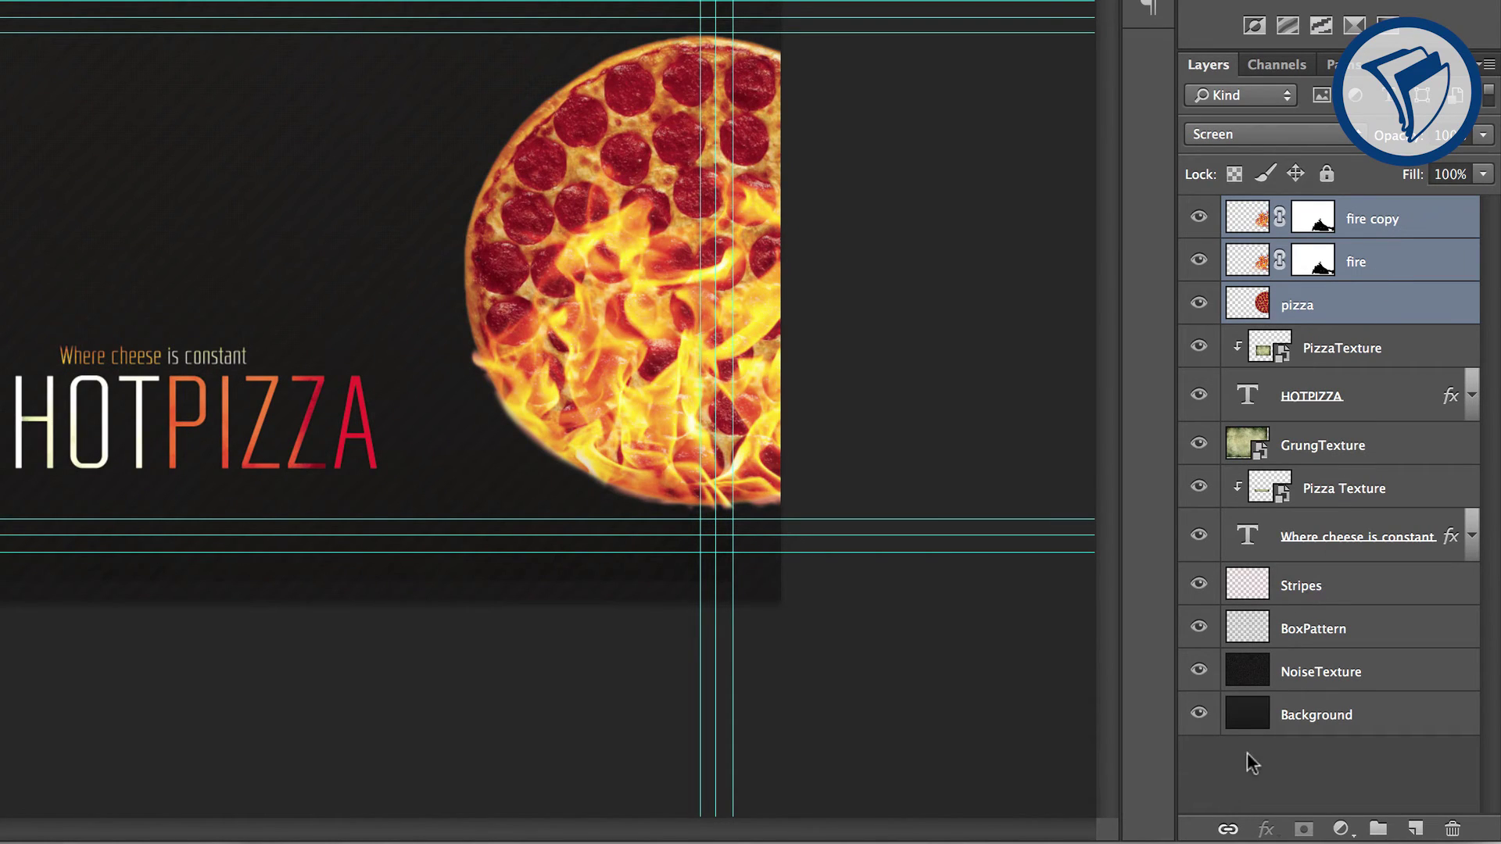
{"action": "left_click", "coordinate": [1226, 829]}
{"action": "left_click_drag", "start_coordinate": [1359, 310], "coordinate": [1367, 519]}
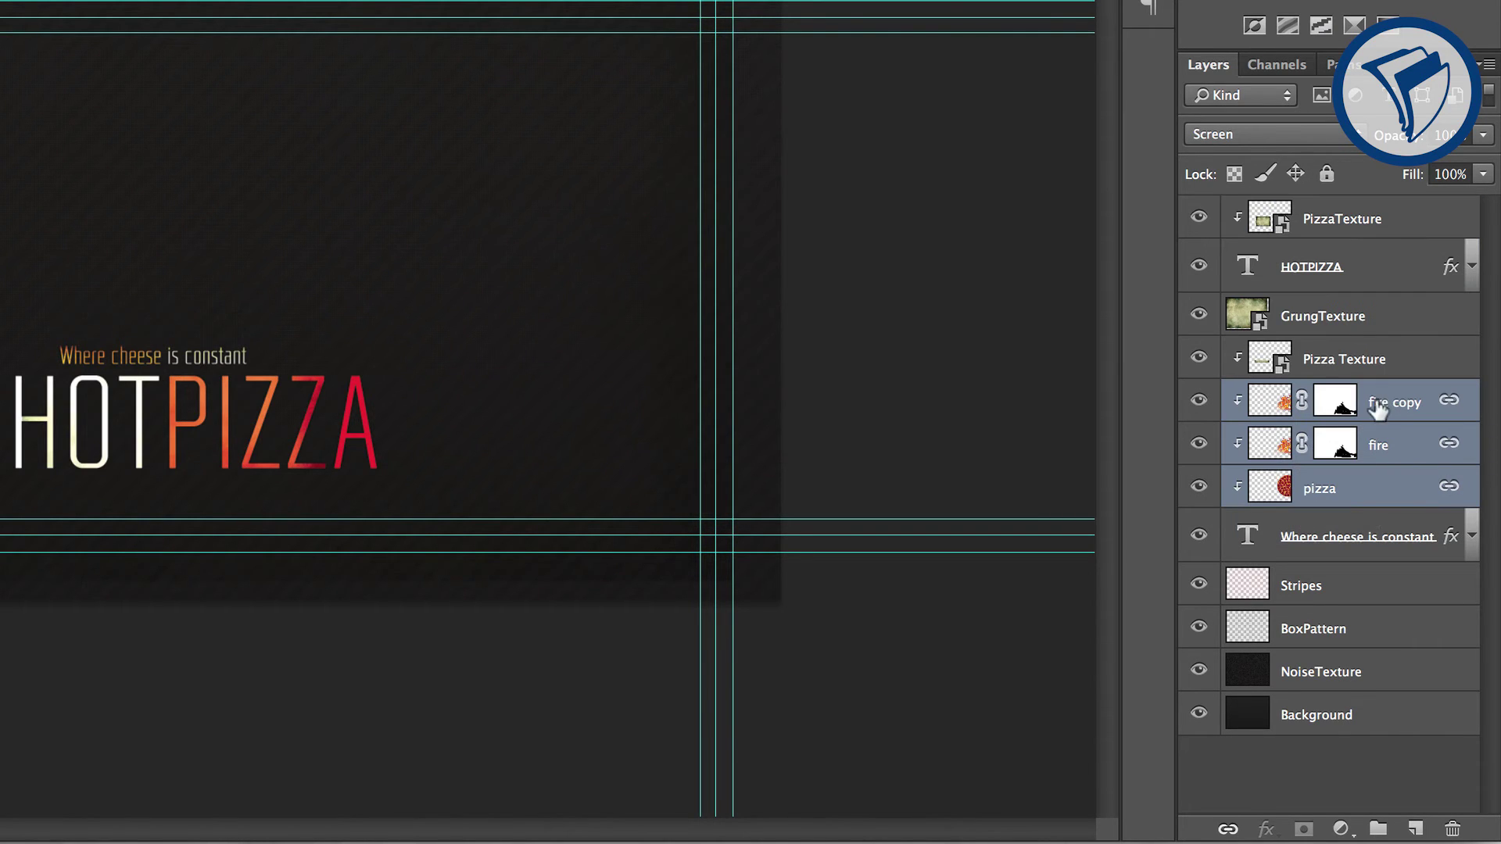
{"action": "left_click_drag", "start_coordinate": [1399, 408], "coordinate": [1377, 217]}
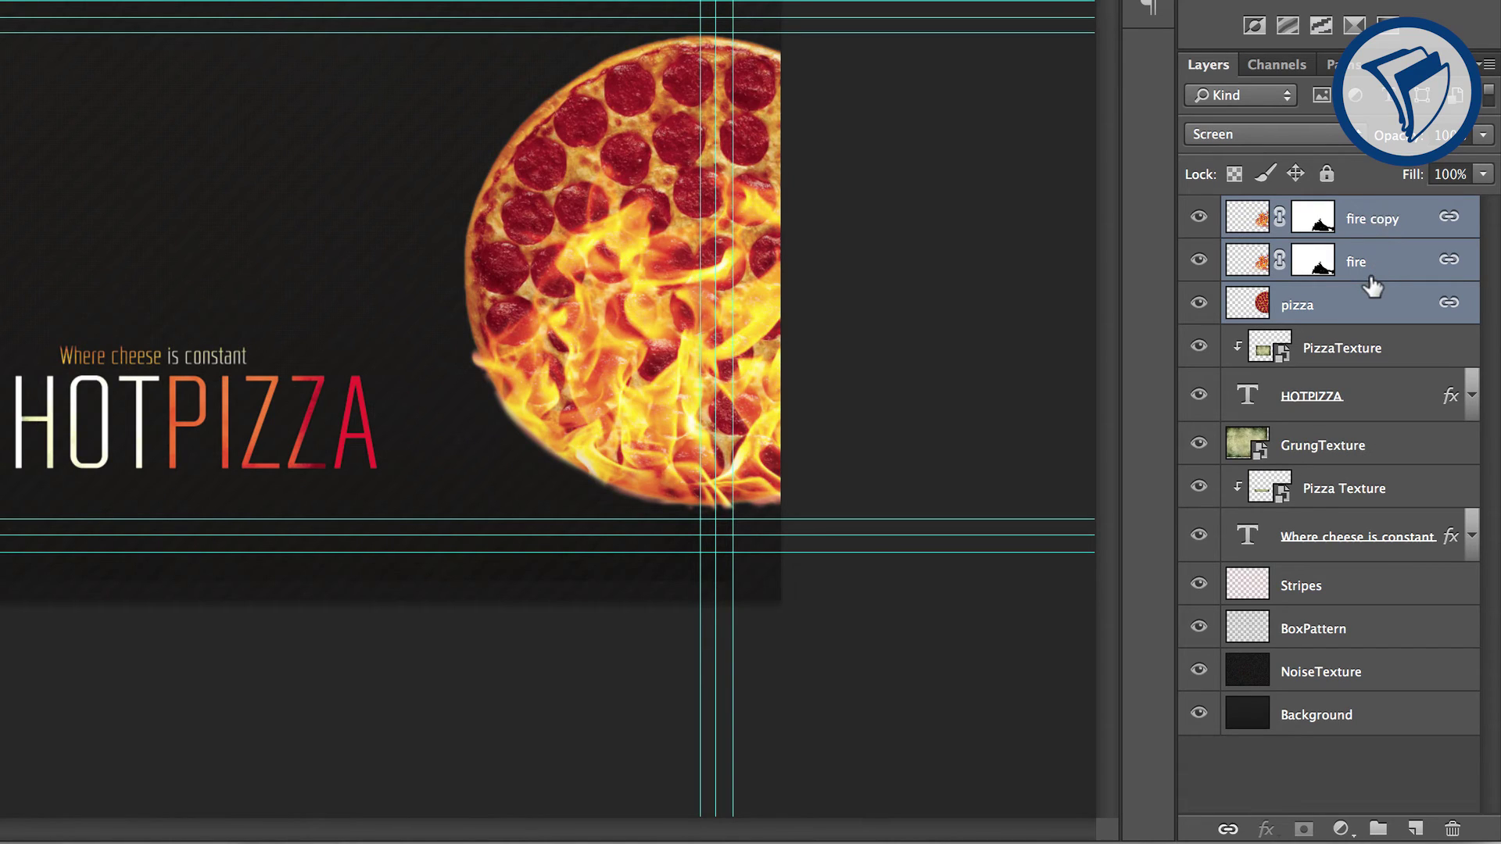
- Resize the linked pizza and fire layers together with Free Transform
{"action": "key", "text": "ctrl+t"}
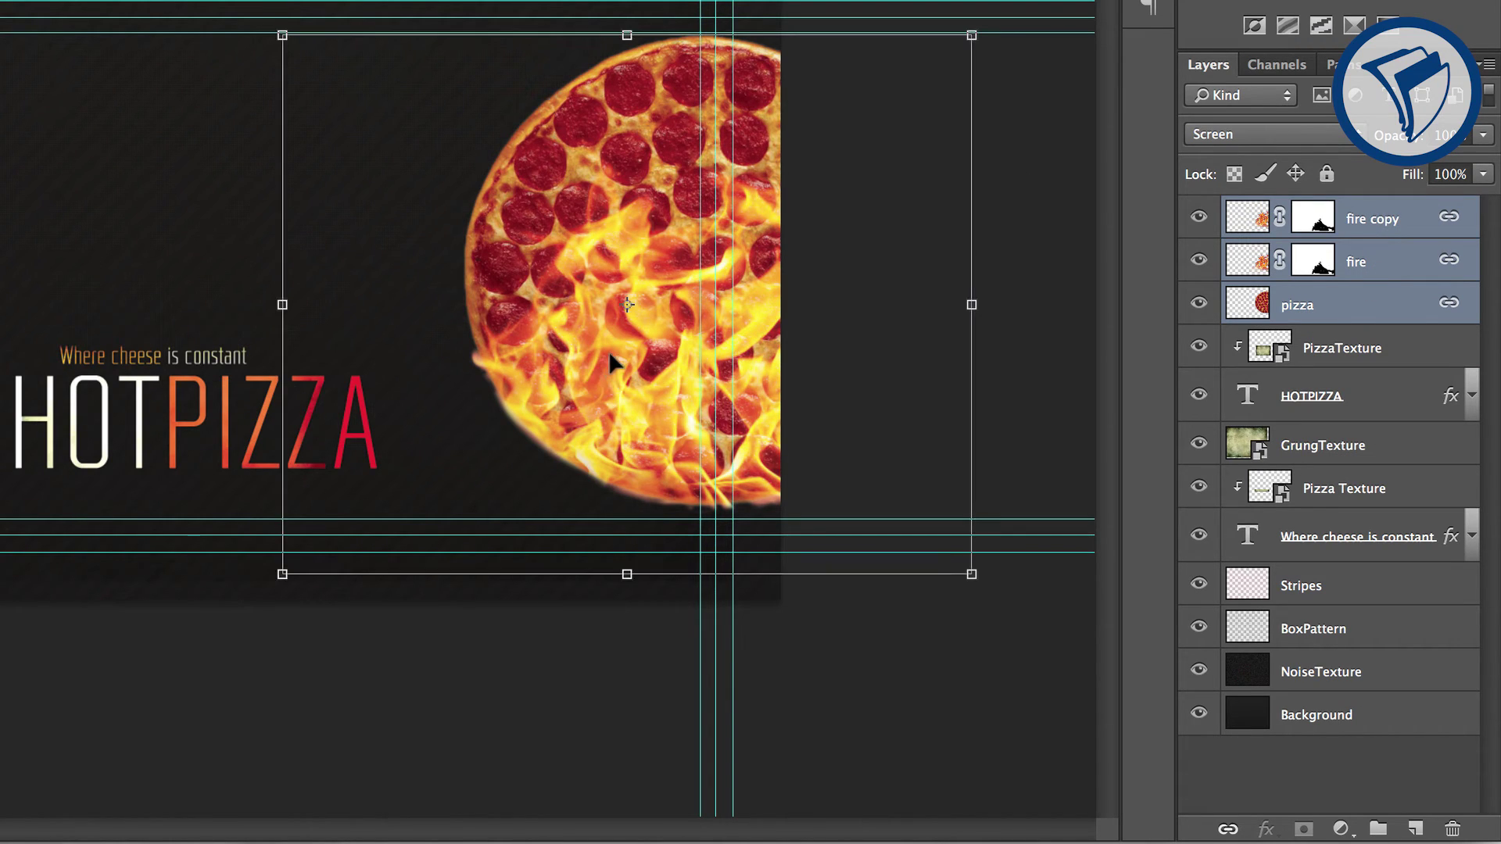
{"action": "left_click_drag", "start_coordinate": [282, 35], "coordinate": [301, 230]}
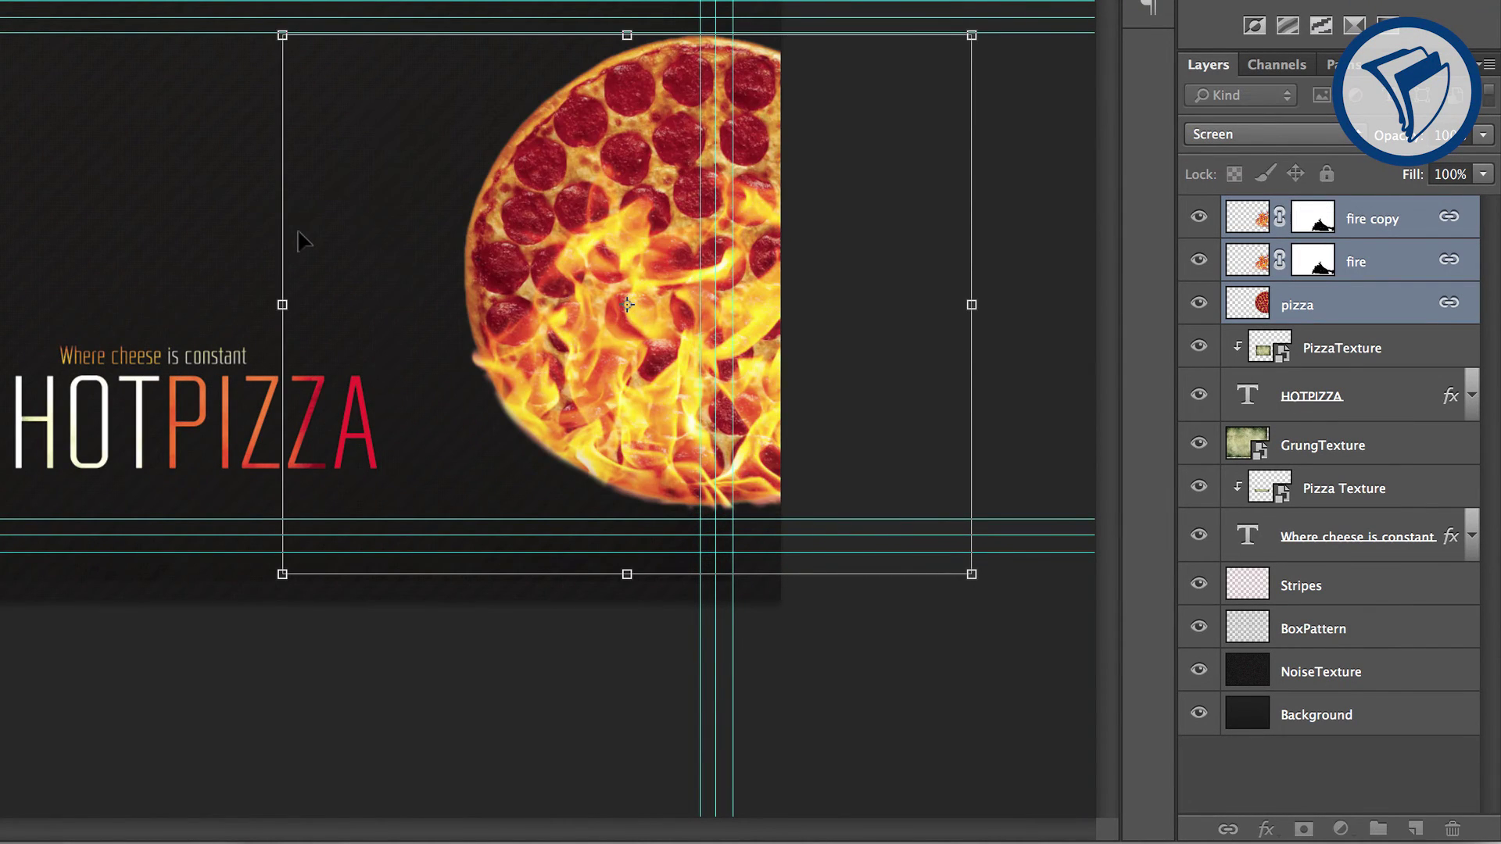
{"action": "key", "text": "Return"}
{"action": "left_click", "coordinate": [1429, 349]}
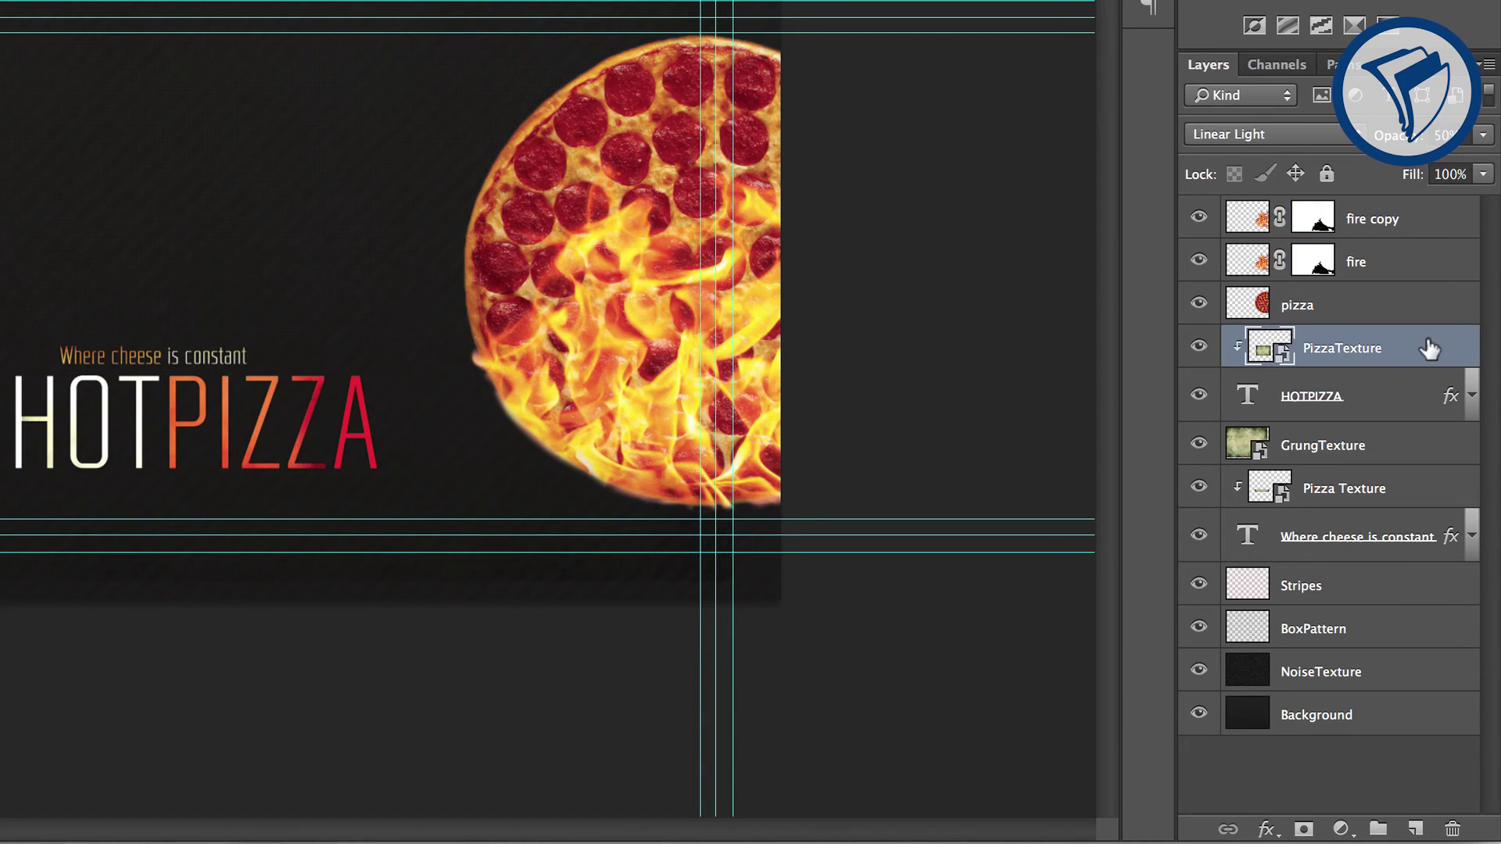
- Create an empty layer group named 'text' below the pizza layer
{"action": "left_click", "coordinate": [1414, 312]}
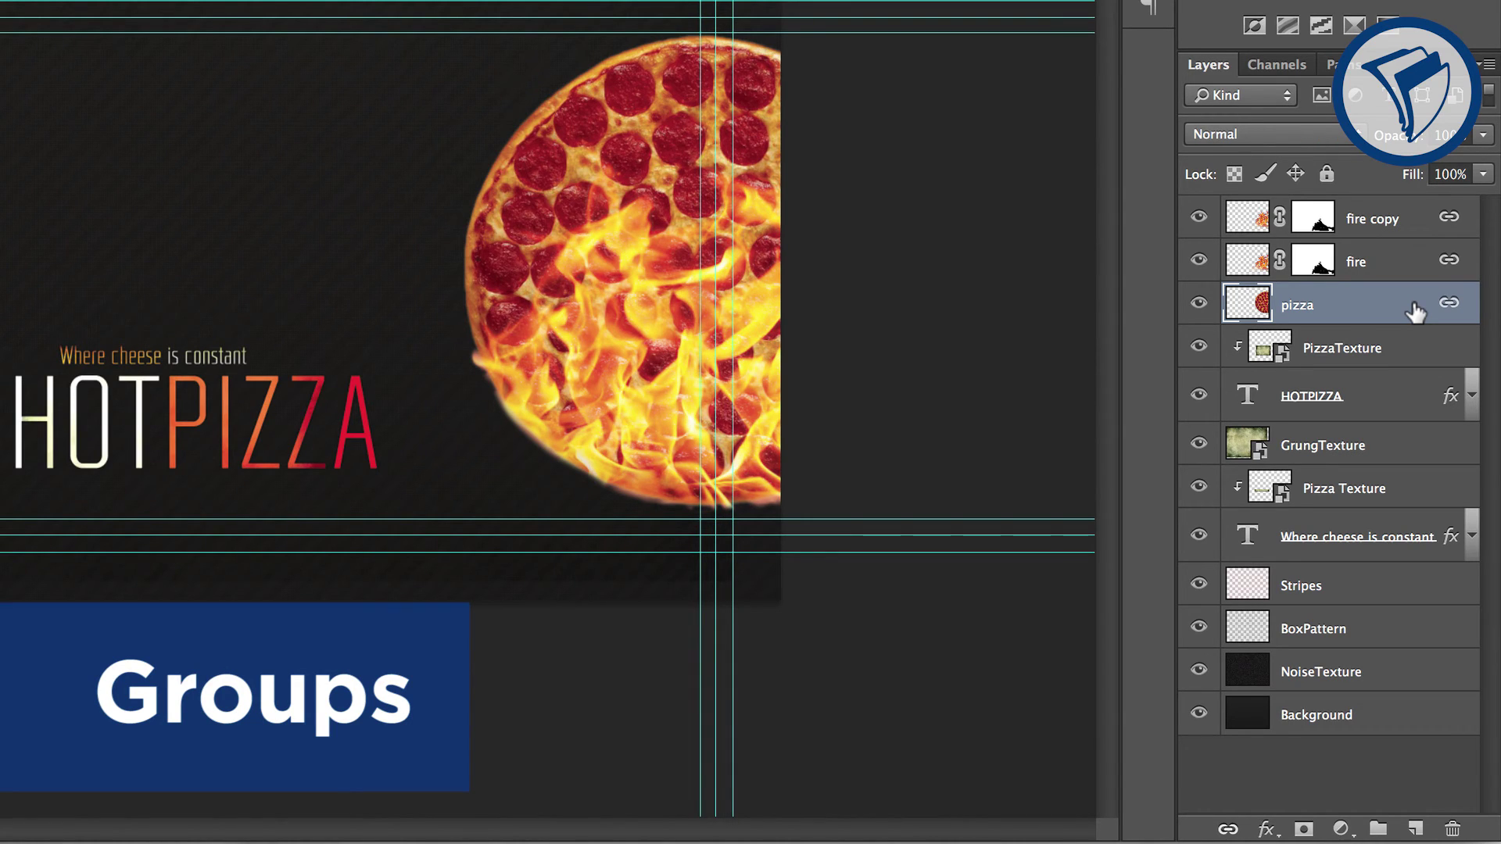
{"action": "left_click", "coordinate": [1374, 794]}
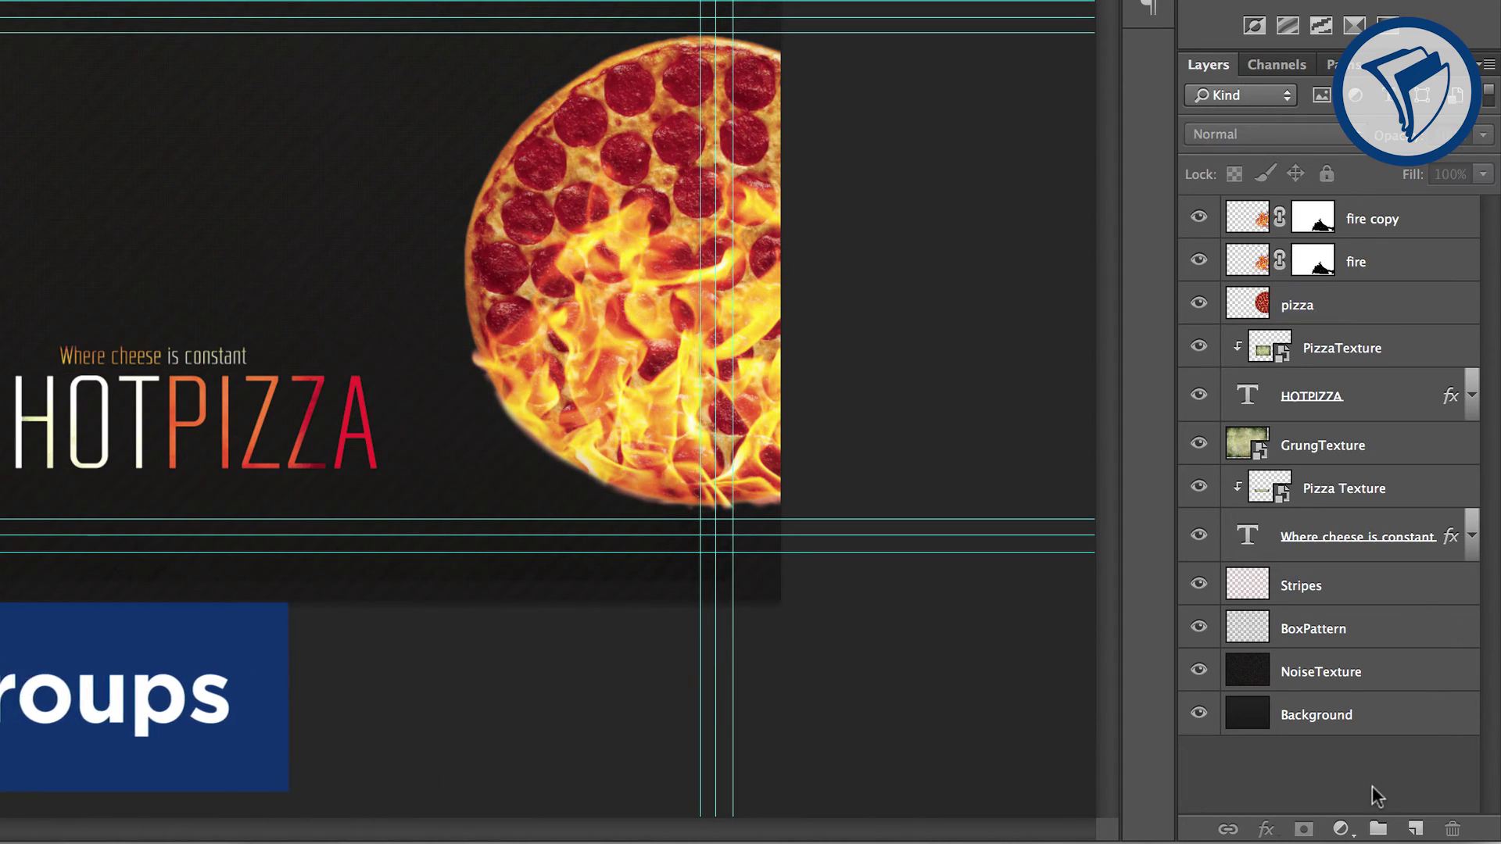
{"action": "left_click", "coordinate": [1377, 830]}
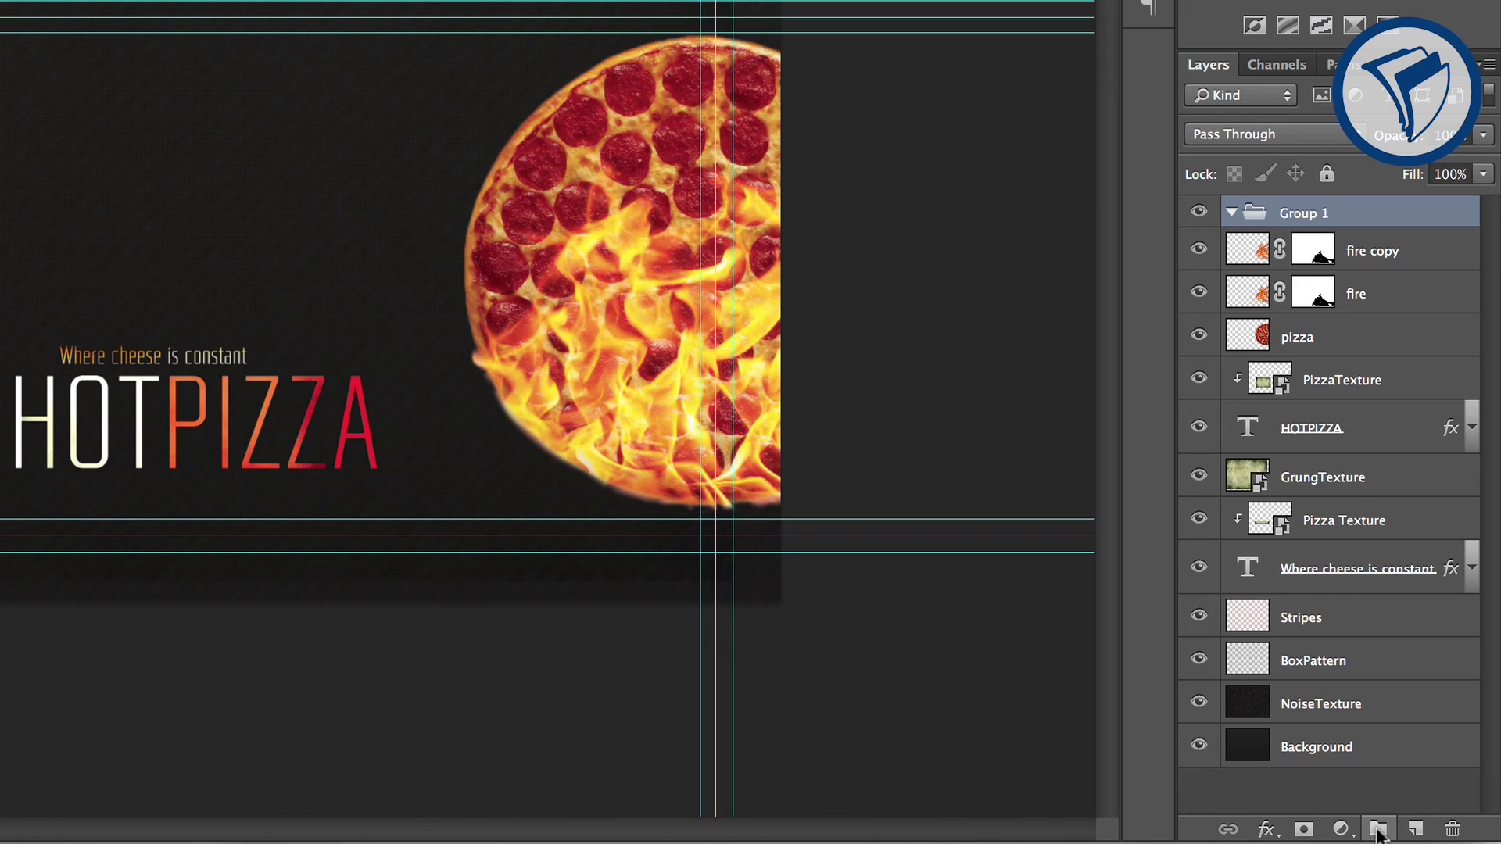
{"action": "double_click", "coordinate": [1297, 213]}
{"action": "type", "text": "text"}
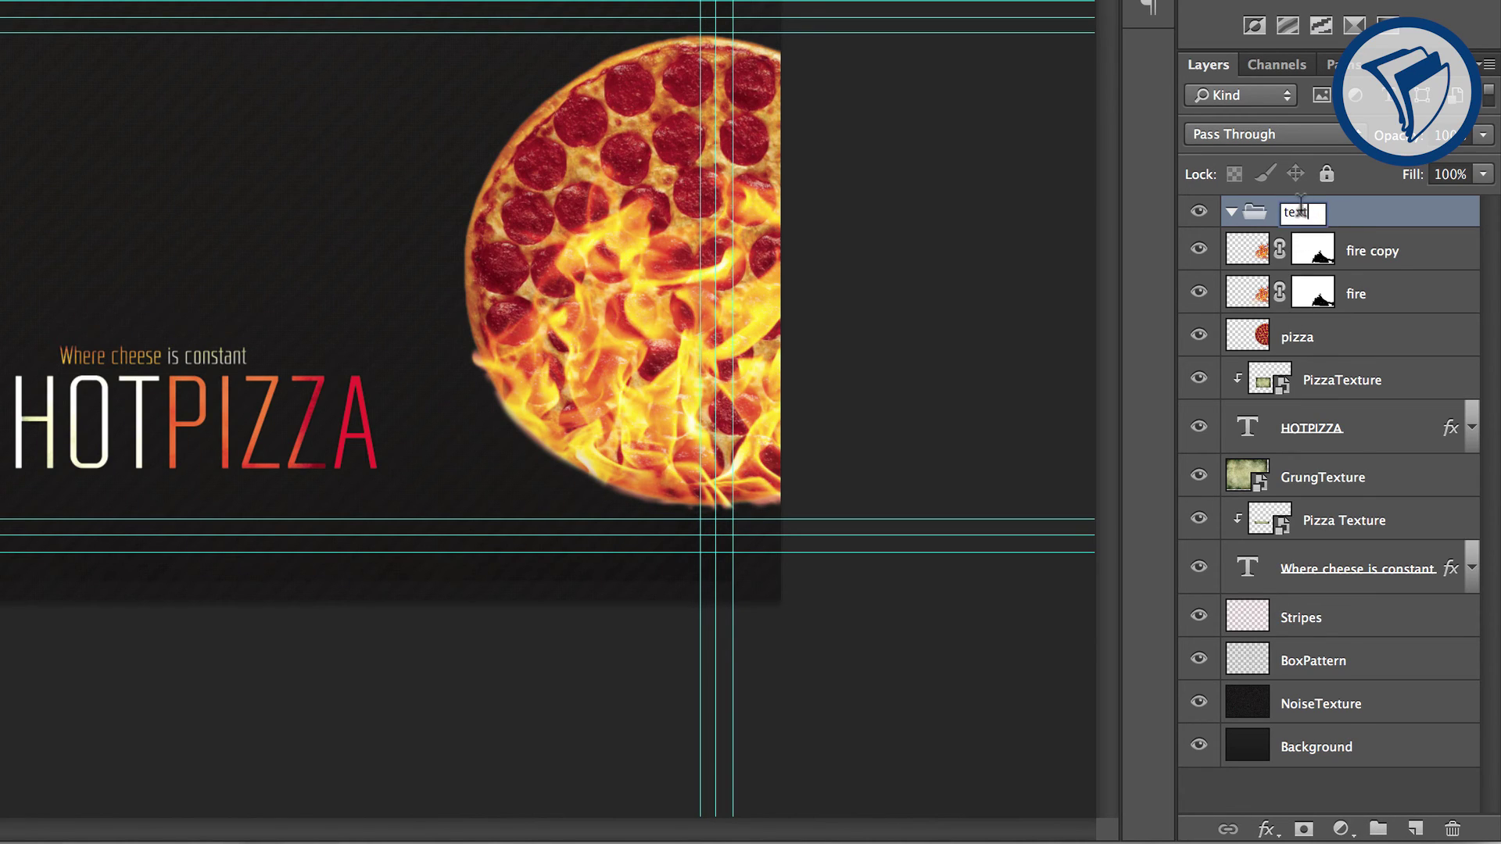
{"action": "key", "text": "Return"}
{"action": "left_click_drag", "start_coordinate": [1293, 219], "coordinate": [1290, 375]}
- Move PizzaTexture, HOTPIZZA and the tagline layers into the collapsed text group, then add another group
{"action": "left_click", "coordinate": [1326, 390]}
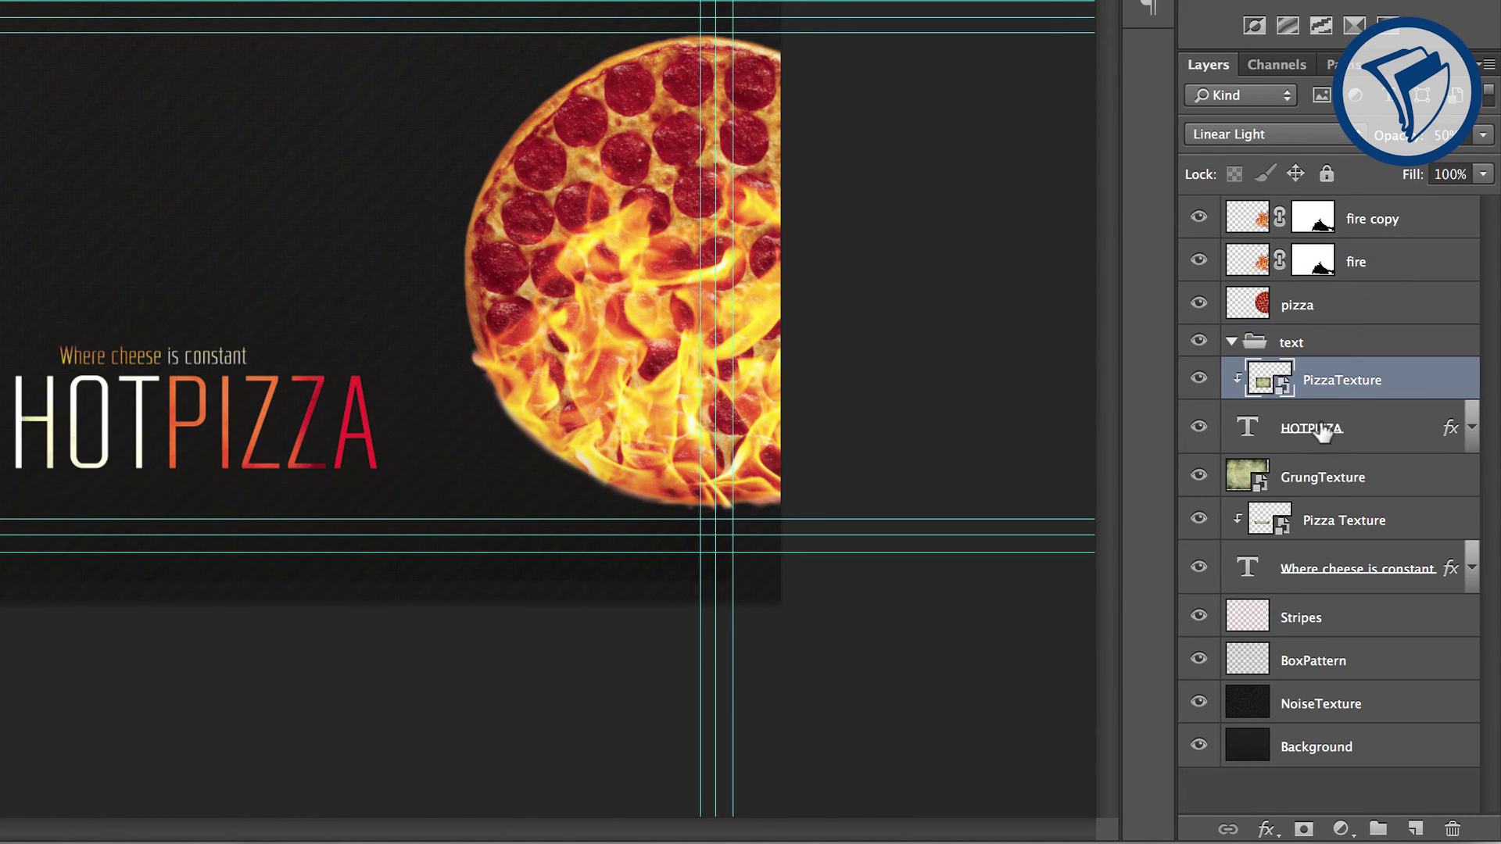
{"action": "left_click", "coordinate": [1324, 429], "text": "shift"}
{"action": "left_click", "coordinate": [1324, 478], "text": "shift"}
{"action": "left_click", "coordinate": [1324, 520], "text": "shift"}
{"action": "left_click", "coordinate": [1329, 568], "text": "shift"}
{"action": "left_click_drag", "start_coordinate": [1332, 383], "coordinate": [1329, 205]}
{"action": "left_click", "coordinate": [1231, 341]}
{"action": "left_click", "coordinate": [1326, 616]}
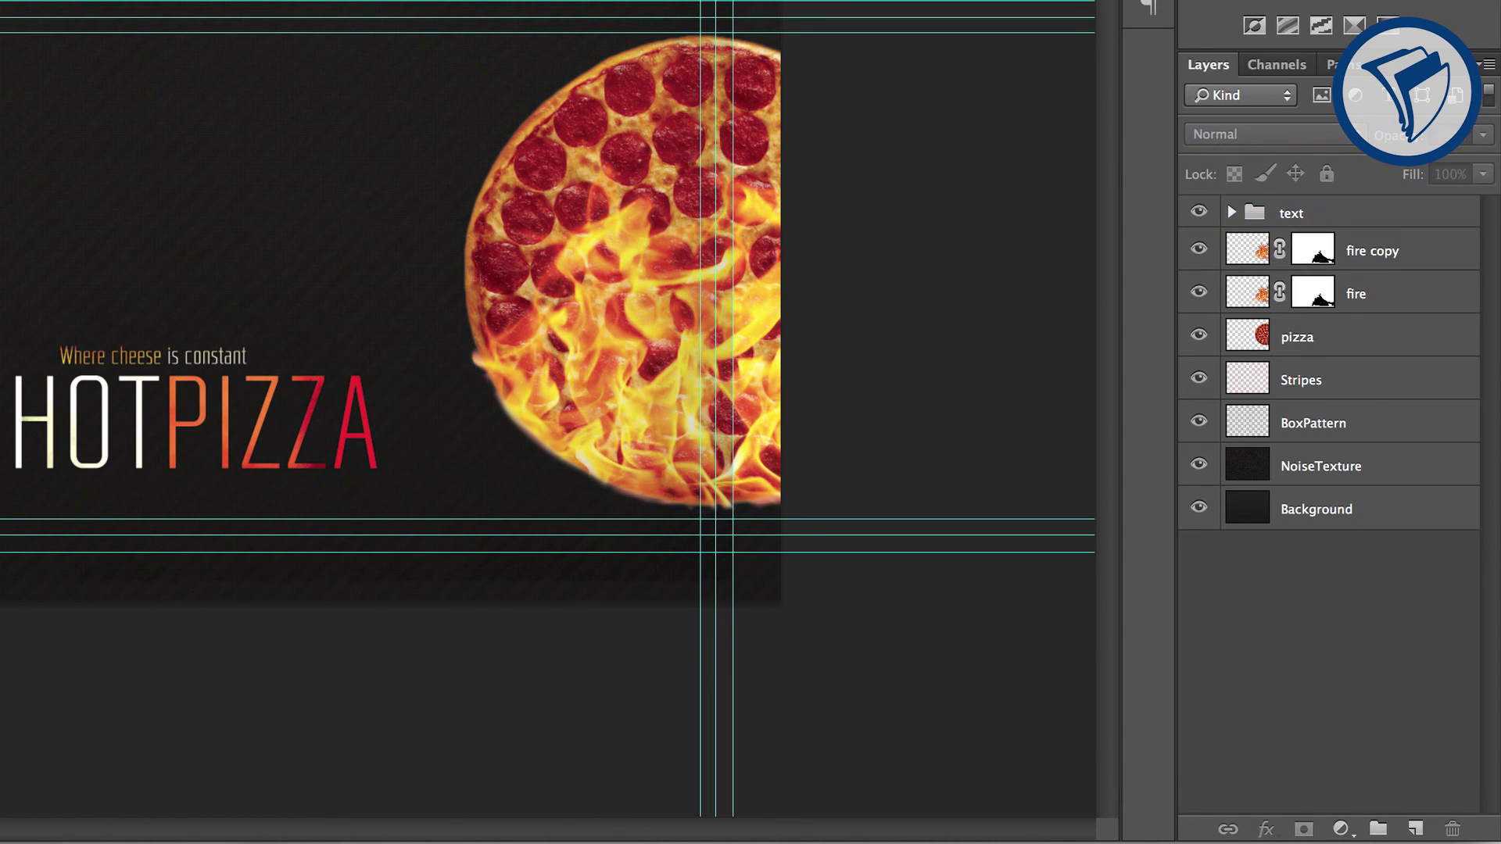
{"action": "left_click", "coordinate": [1378, 829]}
- Rename Group 1 to 'artwork' and place it below the text group
{"action": "double_click", "coordinate": [1300, 219]}
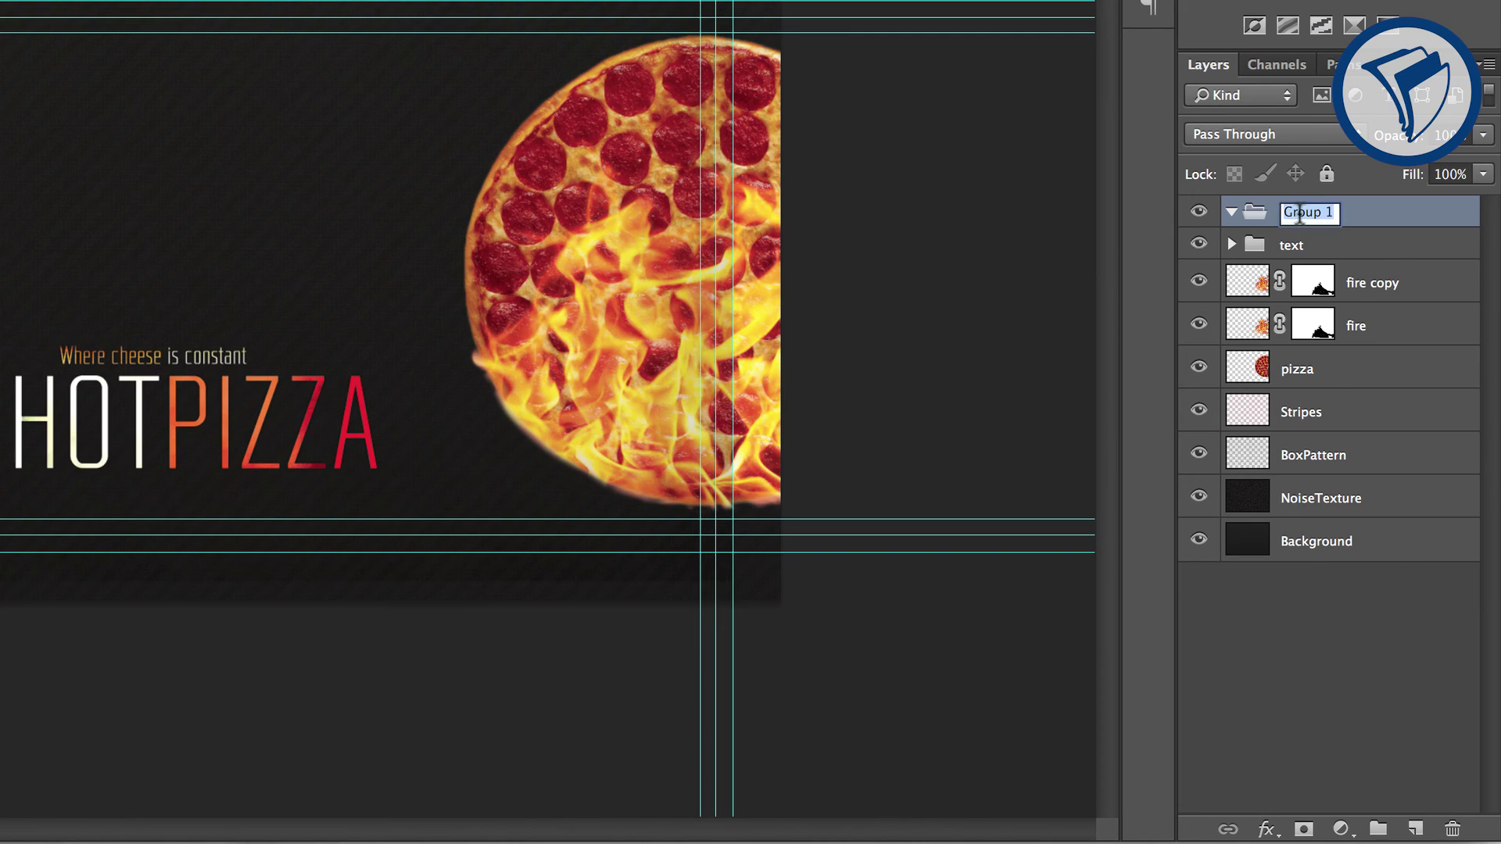
{"action": "type", "text": "artwork"}
{"action": "key", "text": "Return"}
{"action": "left_click_drag", "start_coordinate": [1259, 216], "coordinate": [1255, 254]}
- Move the fire copy through Background layers into artwork and collapse it
{"action": "left_click", "coordinate": [1374, 287]}
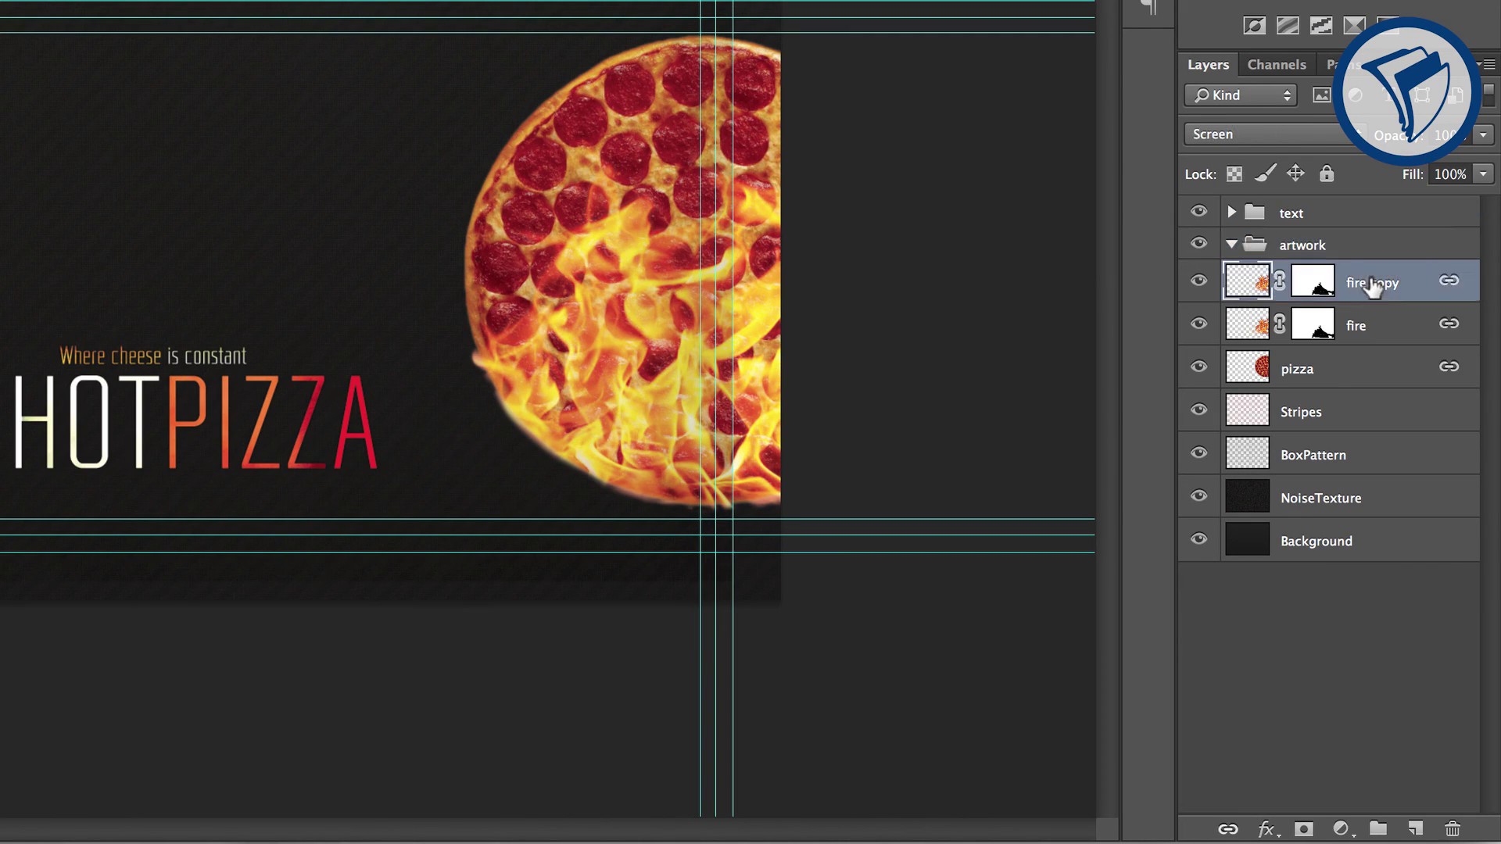
{"action": "left_click", "coordinate": [1360, 551], "text": "shift"}
{"action": "left_click_drag", "start_coordinate": [1326, 296], "coordinate": [1251, 251]}
{"action": "left_click", "coordinate": [1232, 245]}
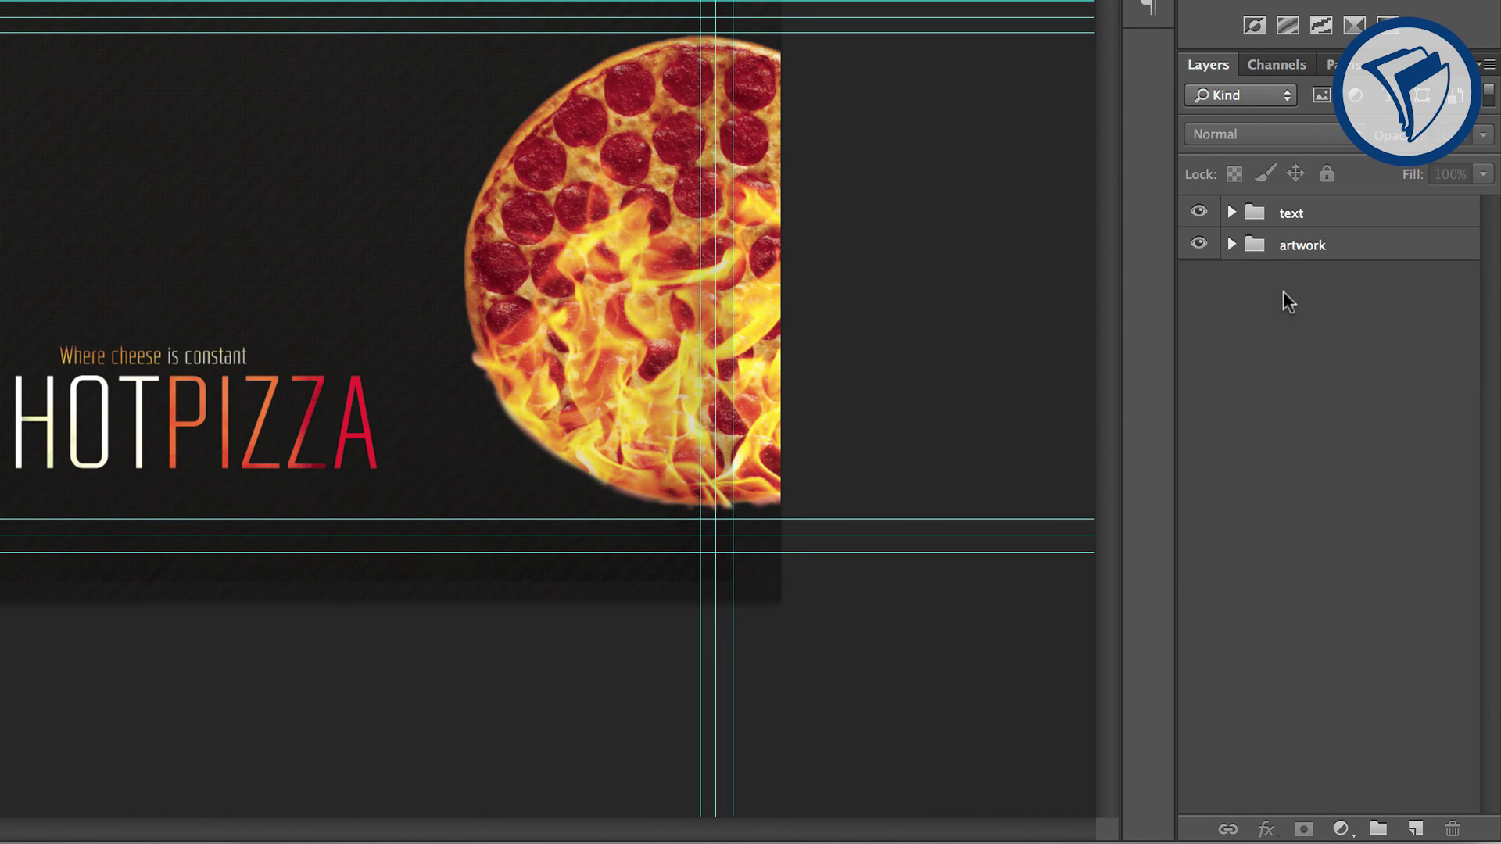